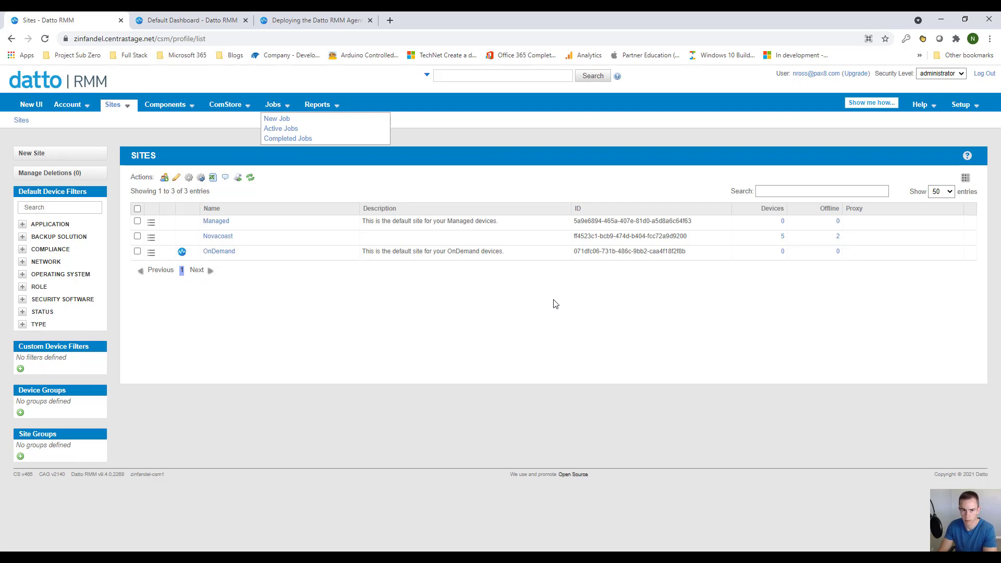
# - Select the Novacoast site ID and the 'zinfandel' platform name in the URL
pyautogui.moveTo(575, 236); pyautogui.dragTo(687, 237)
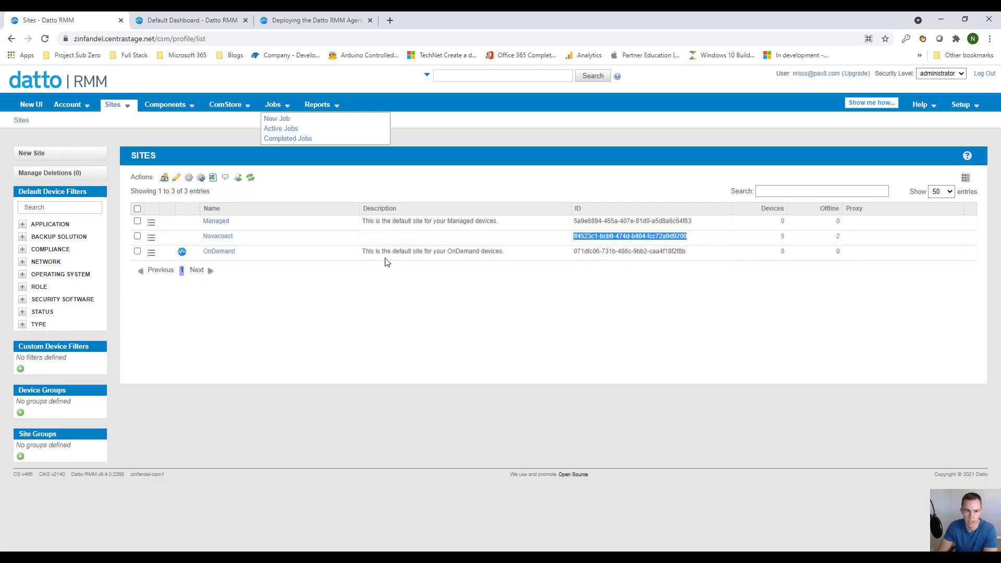
pyautogui.moveTo(74, 38); pyautogui.dragTo(106, 39)
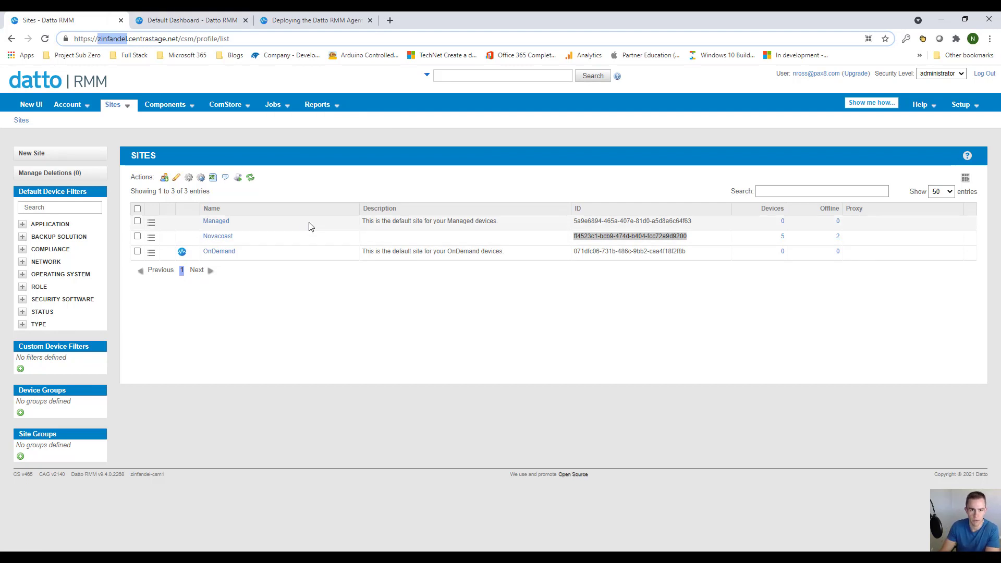
pyautogui.click(280, 22)
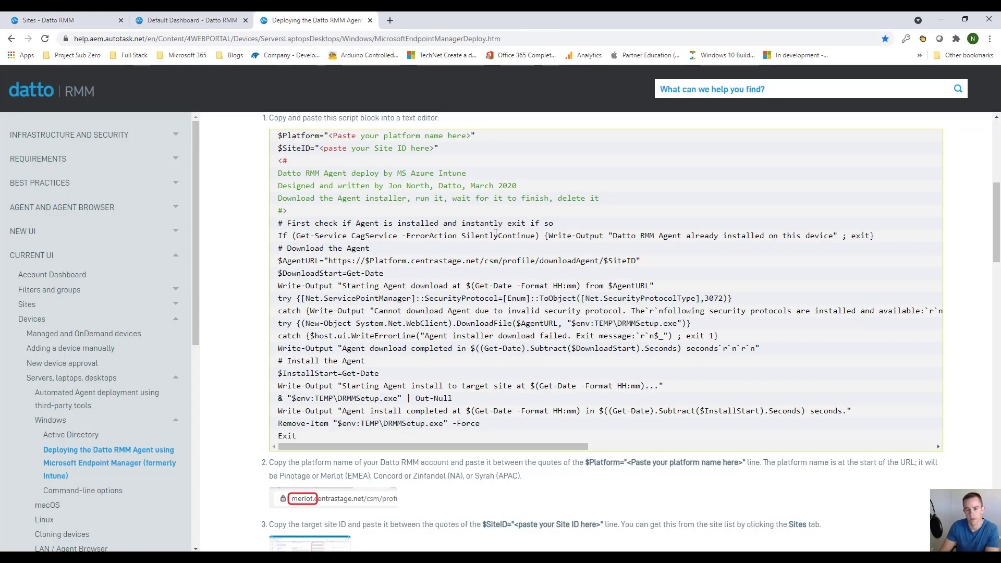
pyautogui.scroll(1, 496, 235)
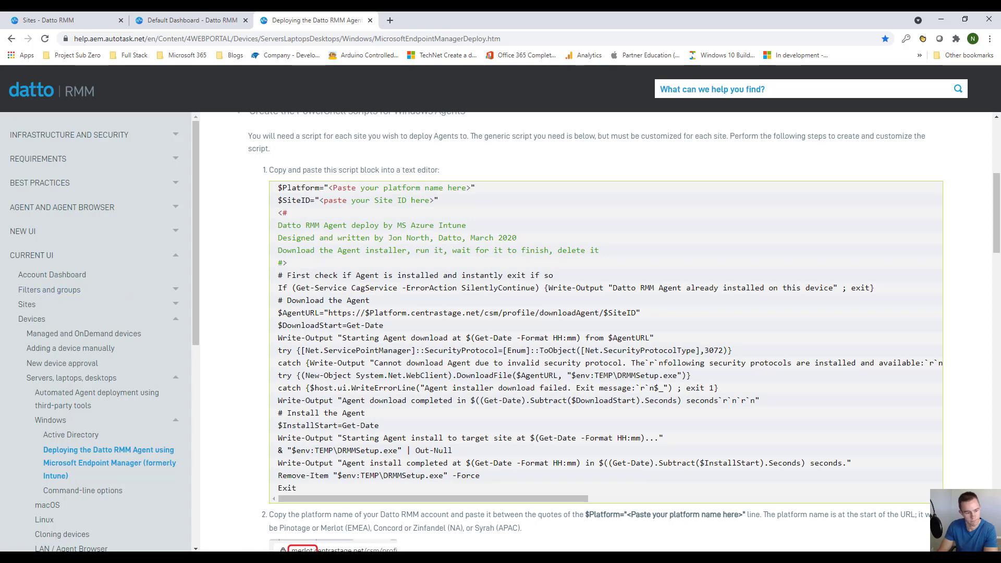
# - Switch to the Endpoint Manager admin center on the Novacoast School of Mines home page
pyautogui.hotkey('alt', 'Tab')
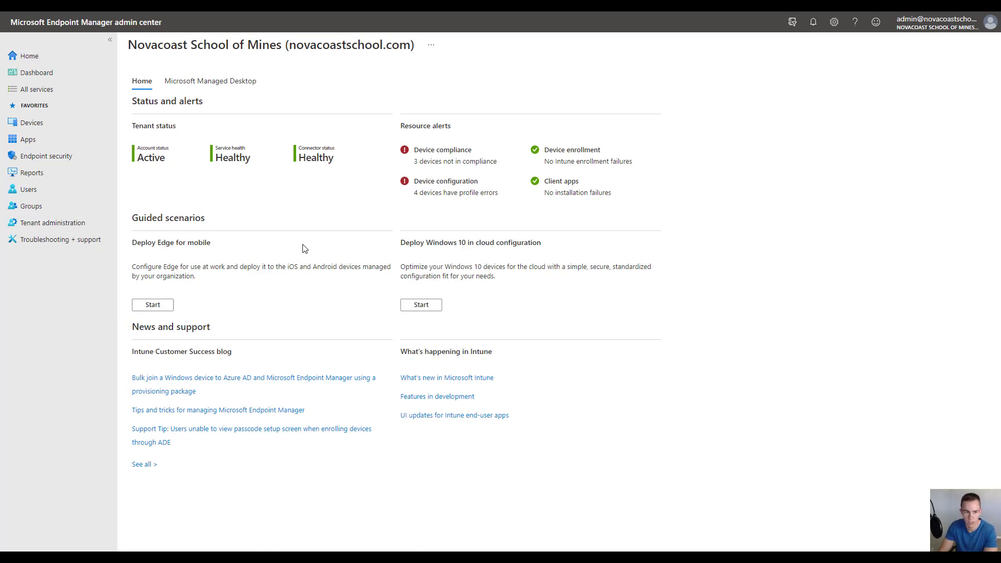
# - Start a new group with Dynamic Device membership and open its dynamic query rules
pyautogui.click(30, 206)
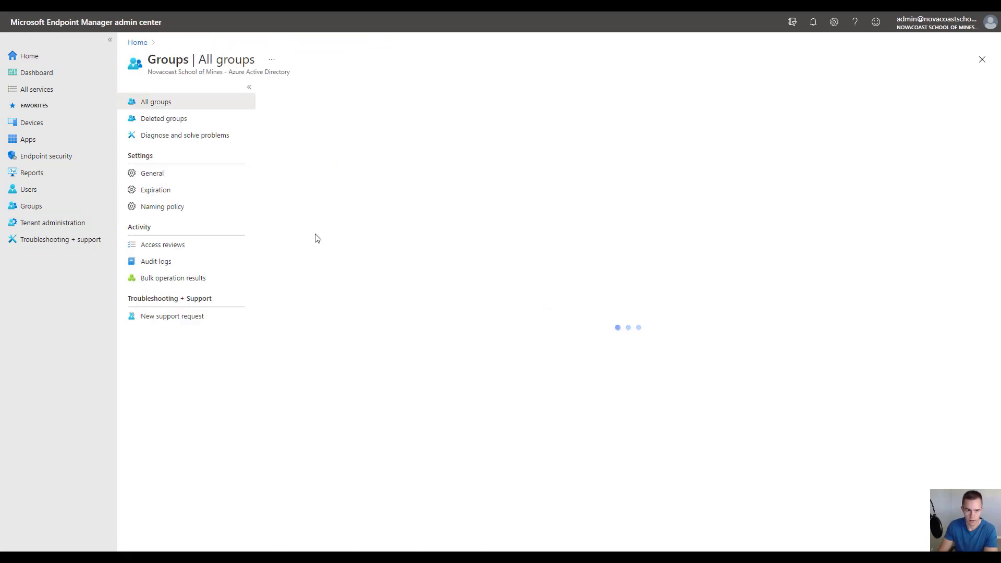
pyautogui.click(289, 95)
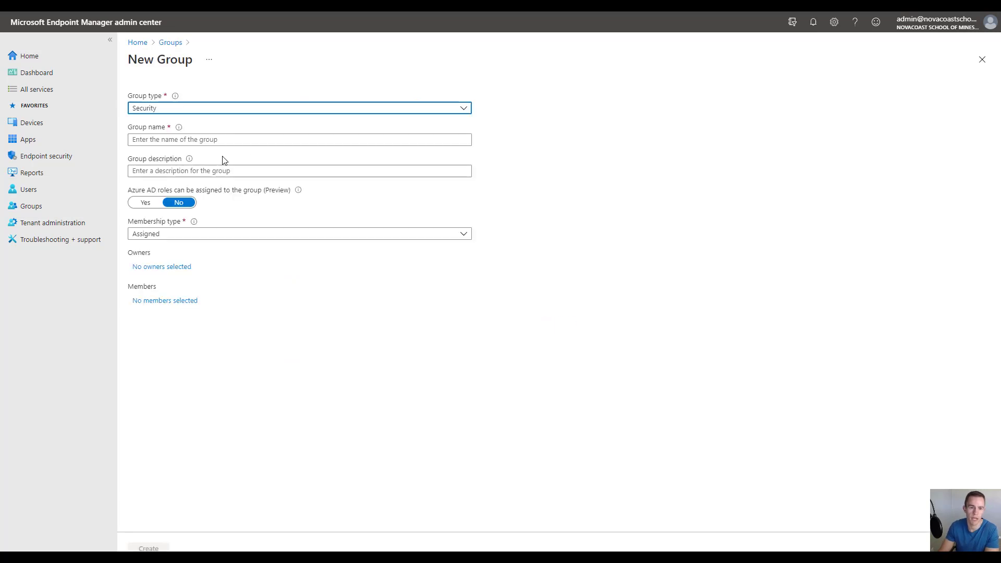
pyautogui.click(294, 235)
pyautogui.click(173, 282)
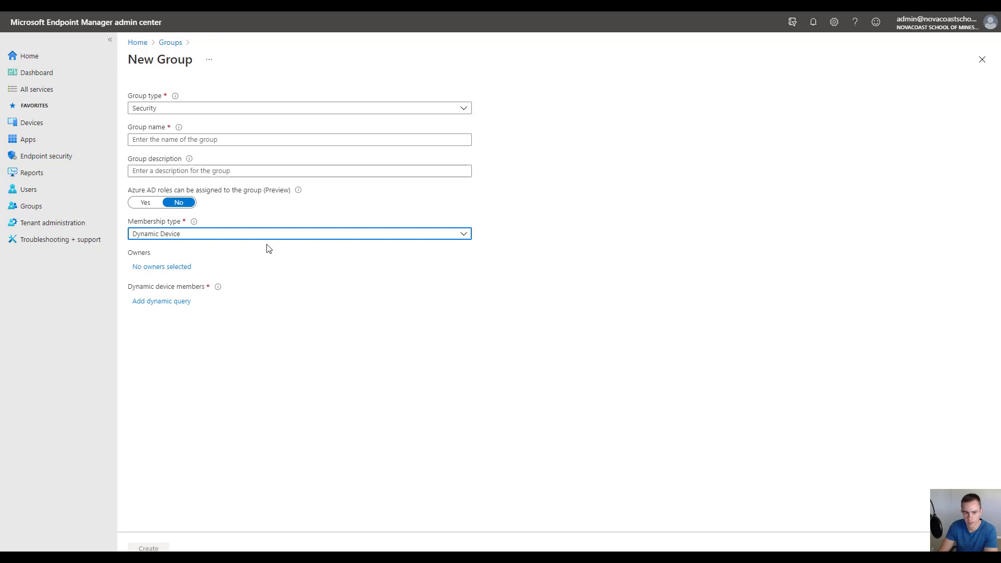
pyautogui.click(151, 302)
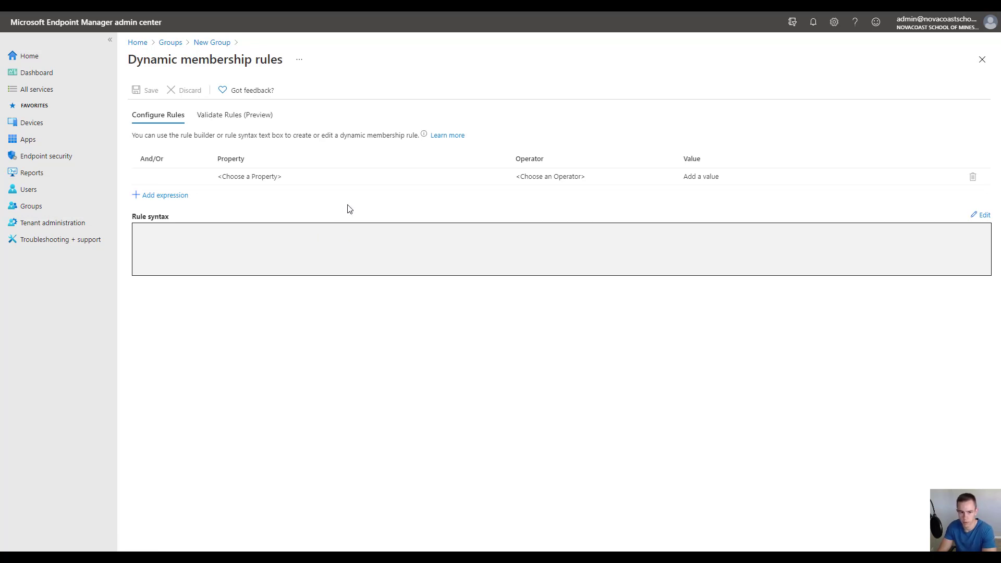
# - Build the rule deviceOSType Contains "Windows" and save it to the group
pyautogui.click(276, 178)
pyautogui.click(274, 179)
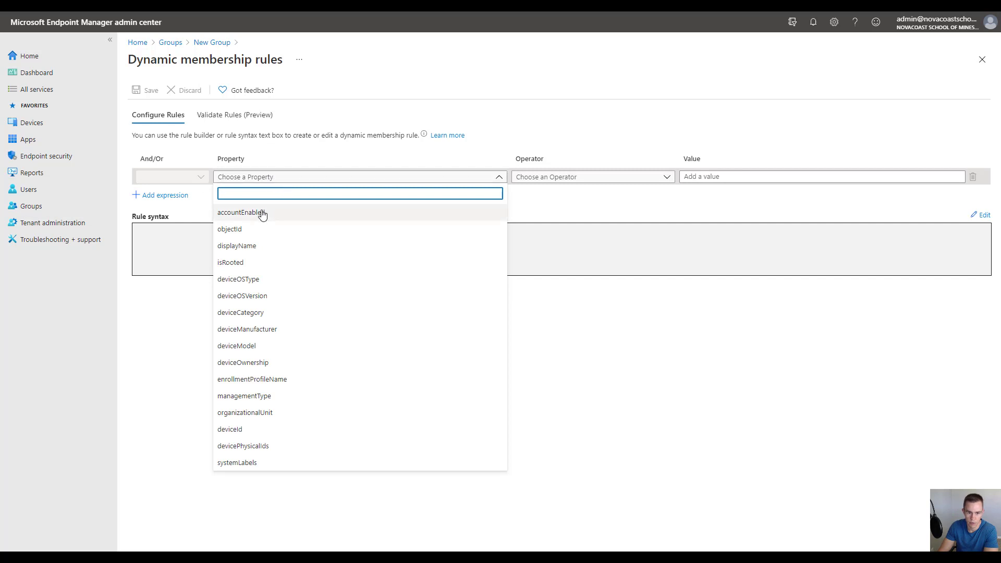
pyautogui.click(311, 280)
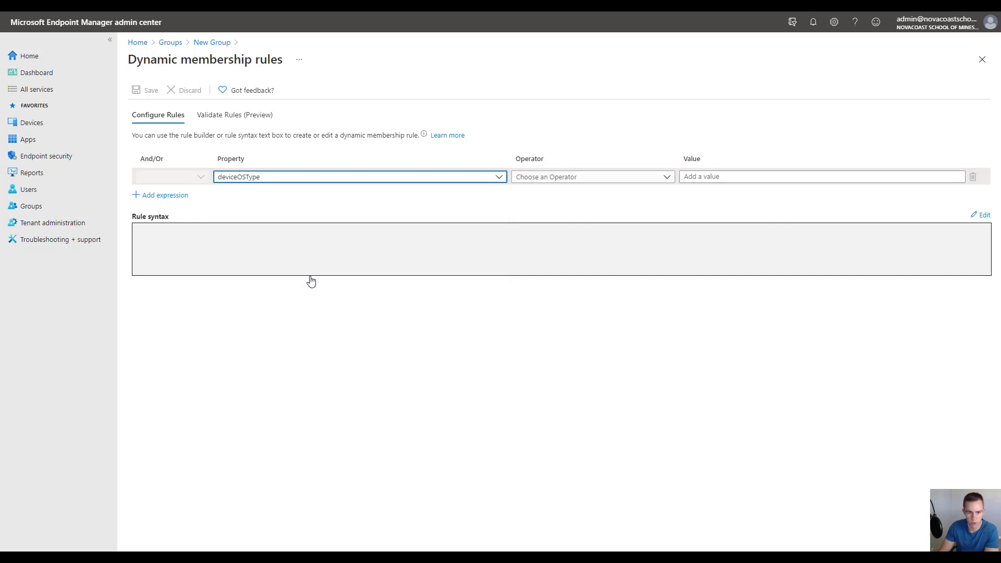
pyautogui.click(537, 180)
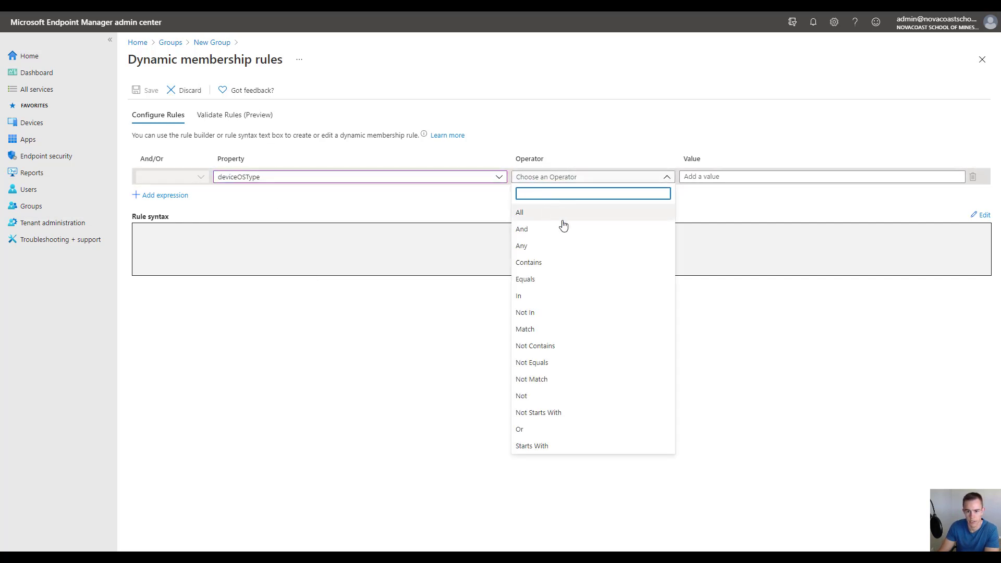
pyautogui.click(567, 269)
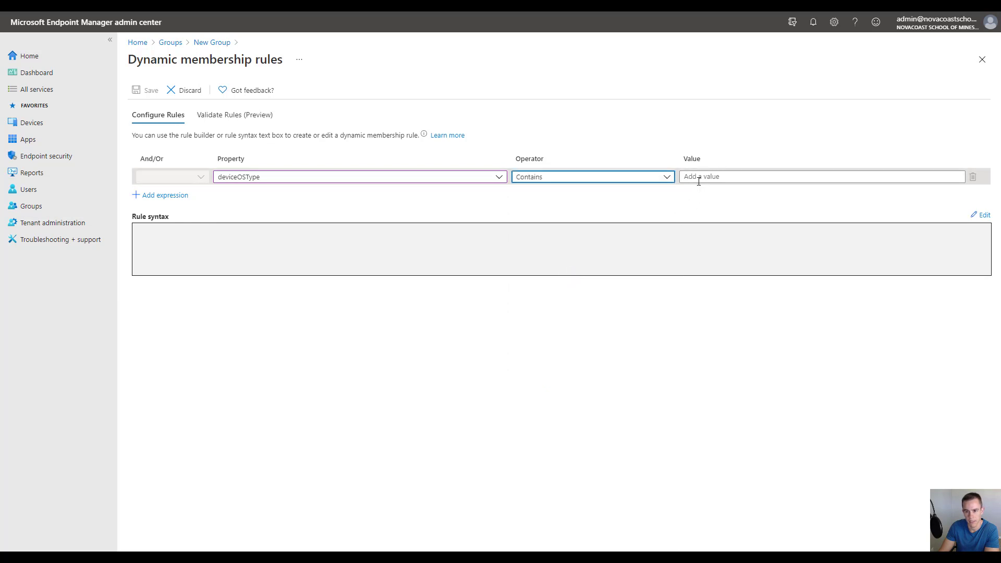
pyautogui.click(693, 177)
pyautogui.write('Windows')
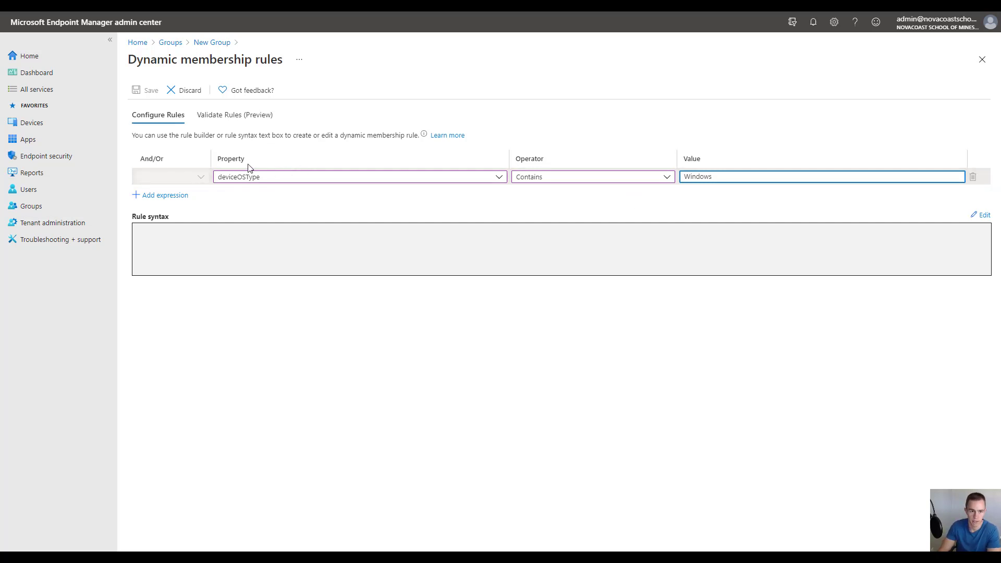
pyautogui.click(417, 193)
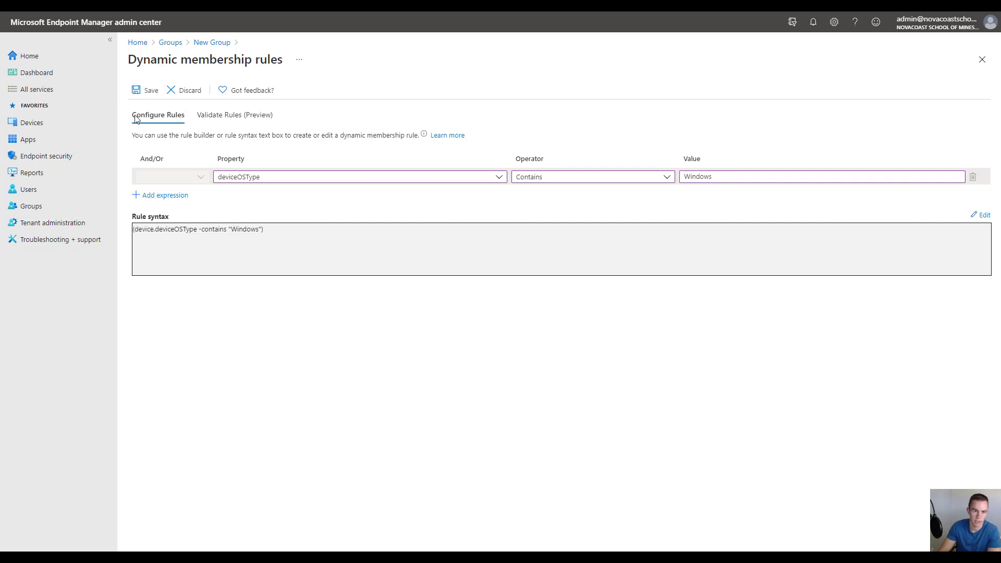
pyautogui.click(138, 90)
# - Name the group Win10Devicesv2, make System Administrator its owner, and create it
pyautogui.click(187, 141)
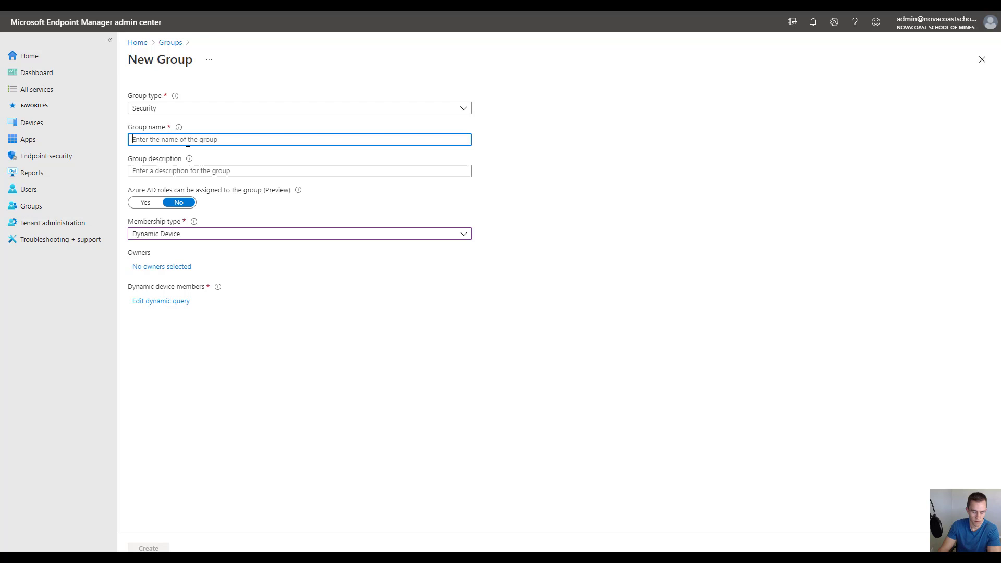
pyautogui.write('Win1')
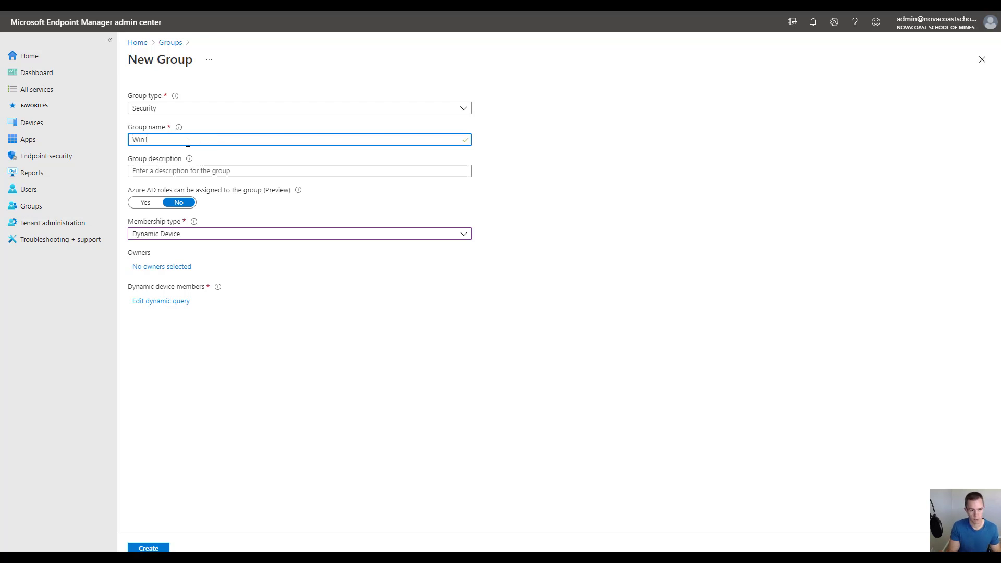
pyautogui.write('0Devicesv2')
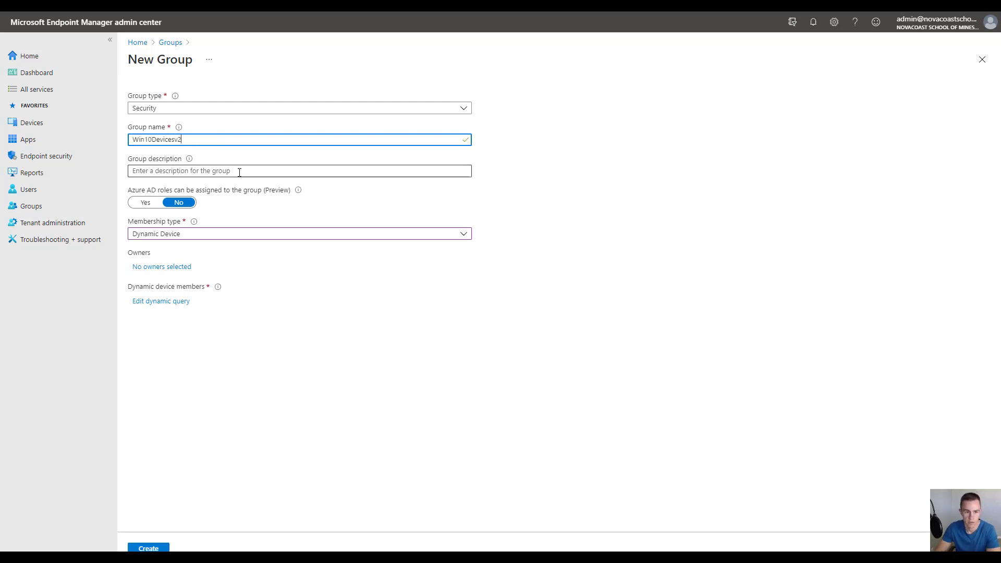
pyautogui.click(180, 267)
pyautogui.click(799, 95)
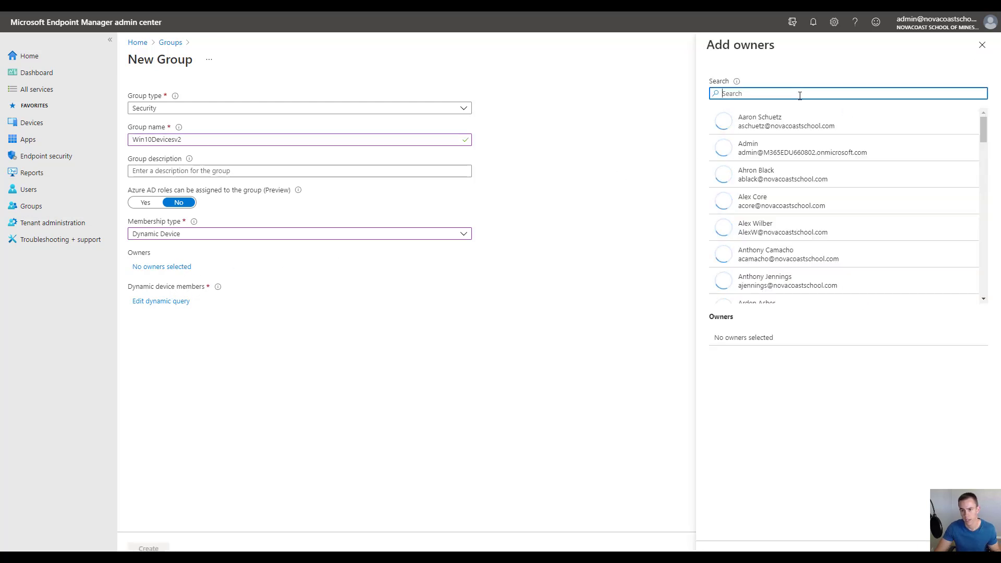
pyautogui.write('admin')
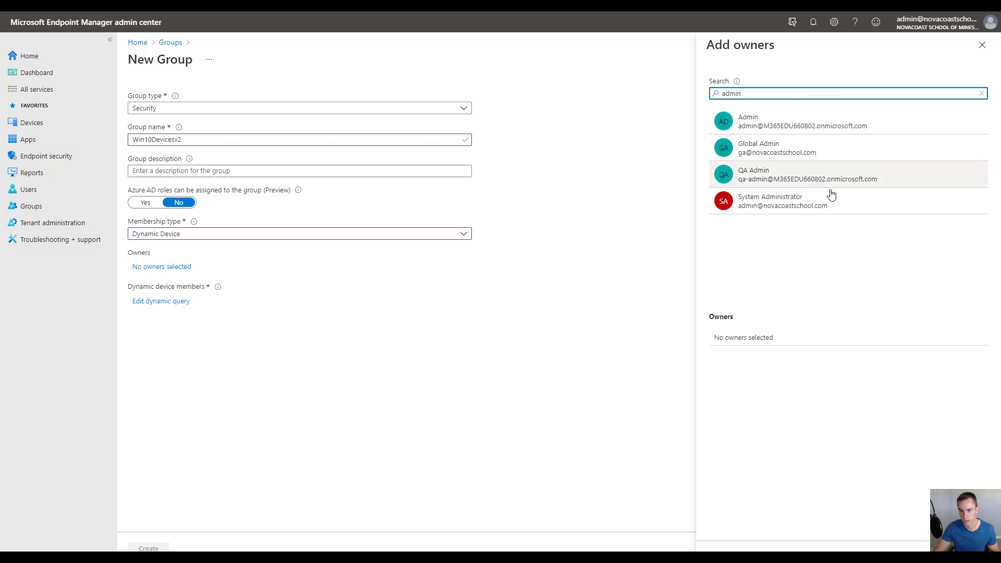
pyautogui.click(831, 198)
pyautogui.click(719, 548)
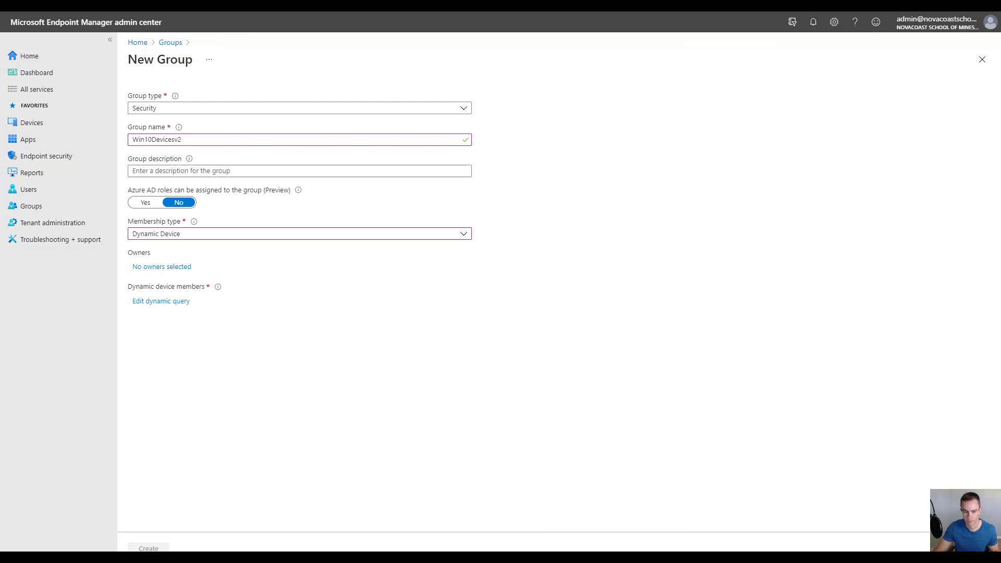
pyautogui.click(149, 548)
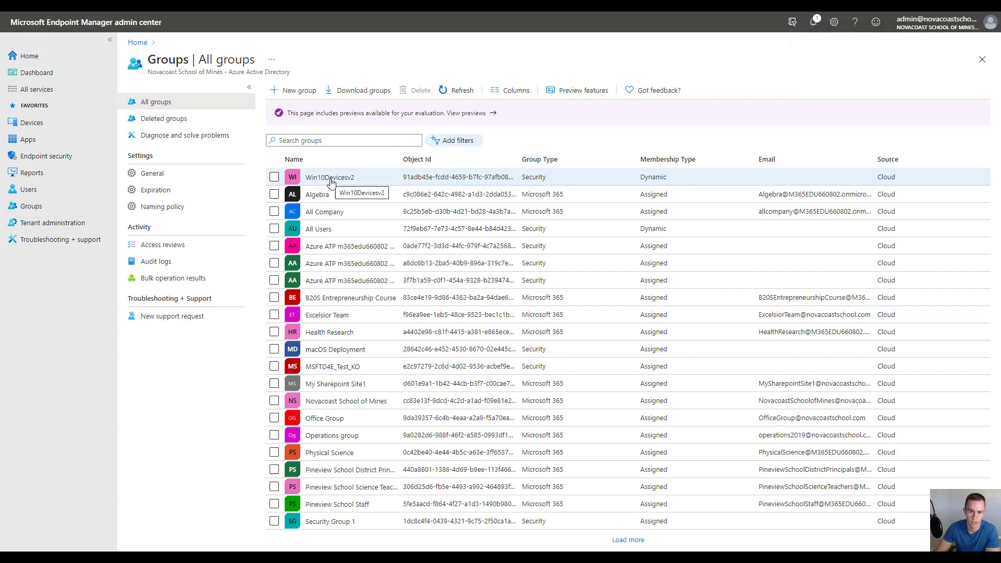
# - Check the member devices of the new Win10Devicesv2 group
pyautogui.click(330, 178)
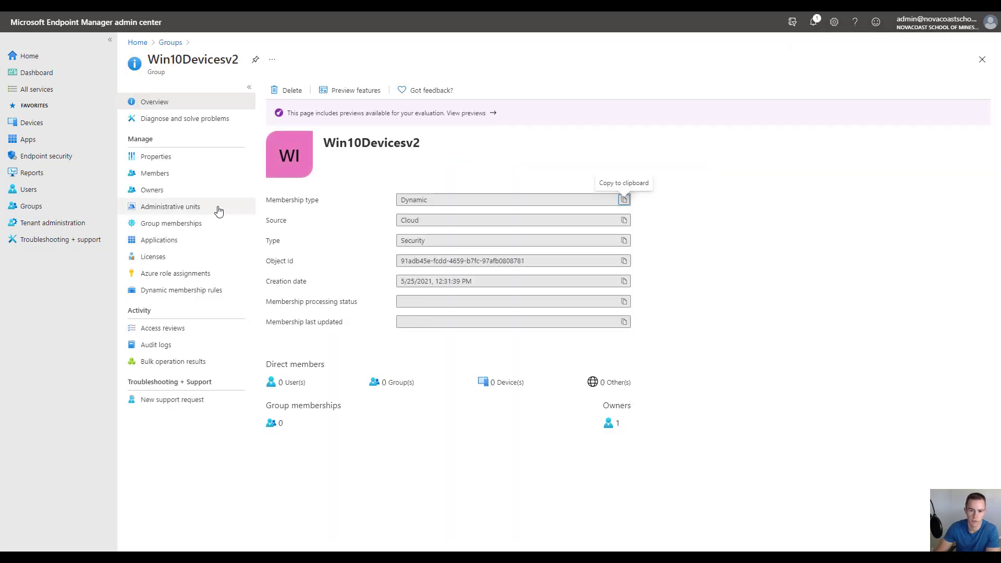
pyautogui.click(158, 173)
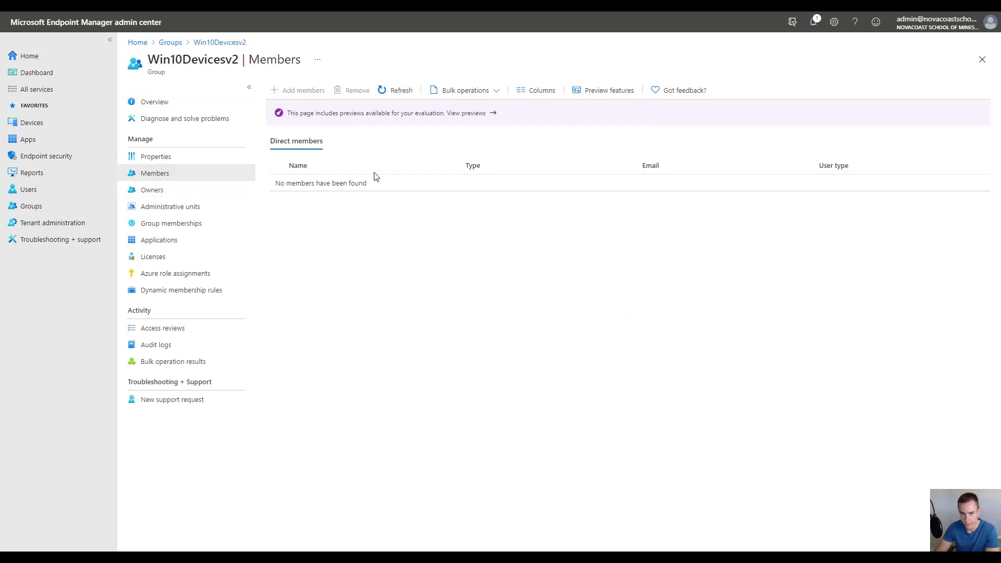
pyautogui.click(170, 41)
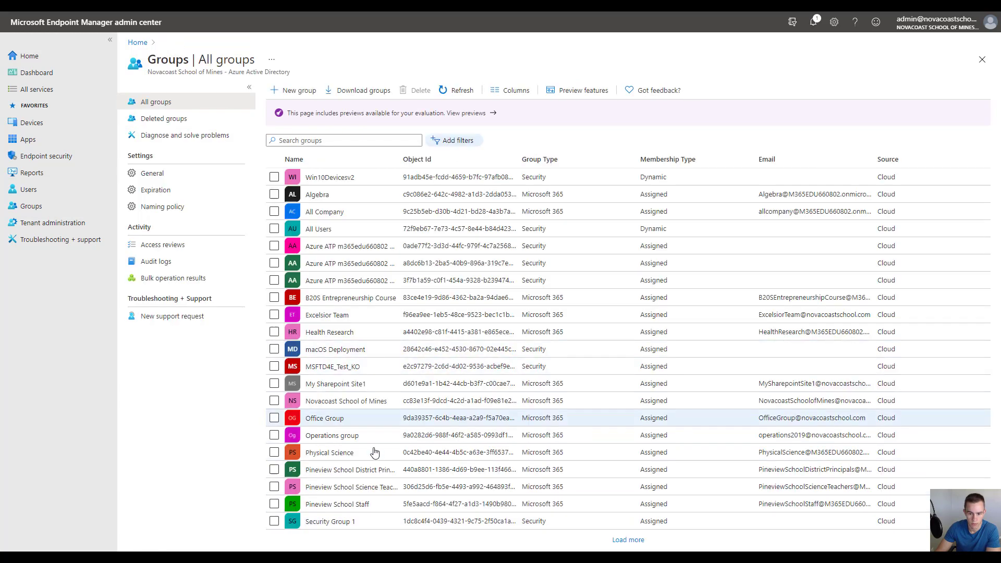
# - Review the Win10Devices group's seven member devices, then go to the Devices overview
pyautogui.click(618, 539)
pyautogui.scroll(-3, 349, 500)
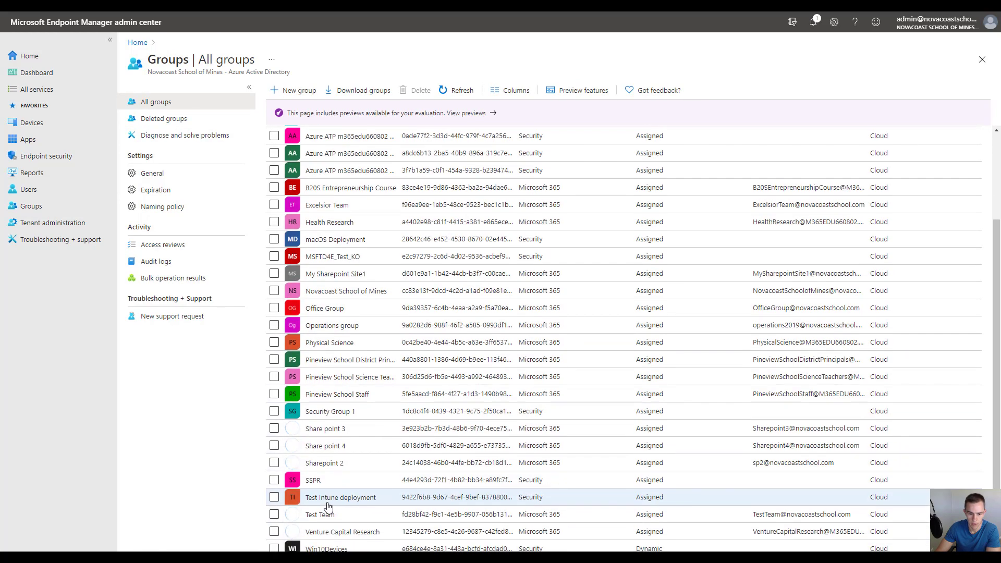
pyautogui.click(326, 548)
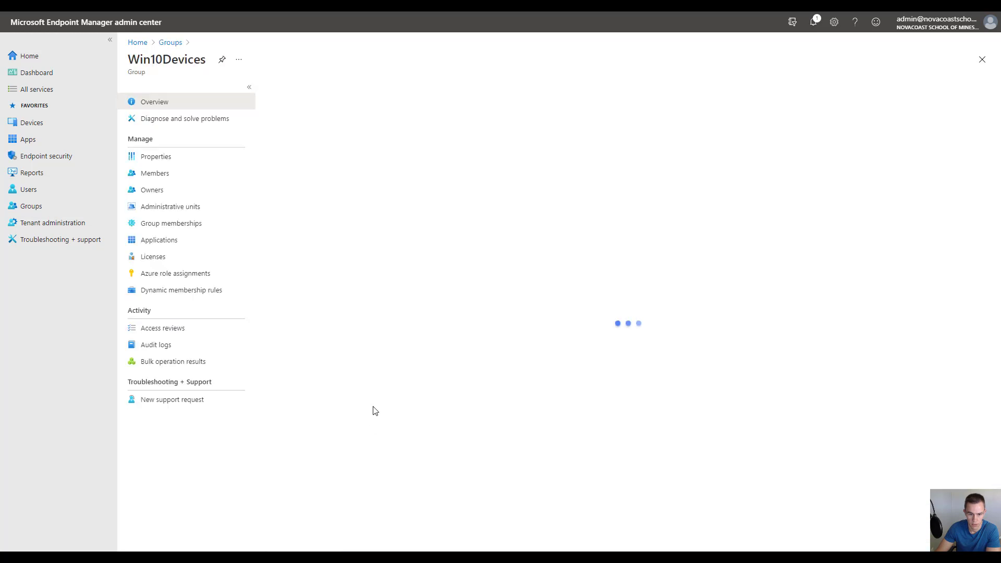
pyautogui.click(206, 175)
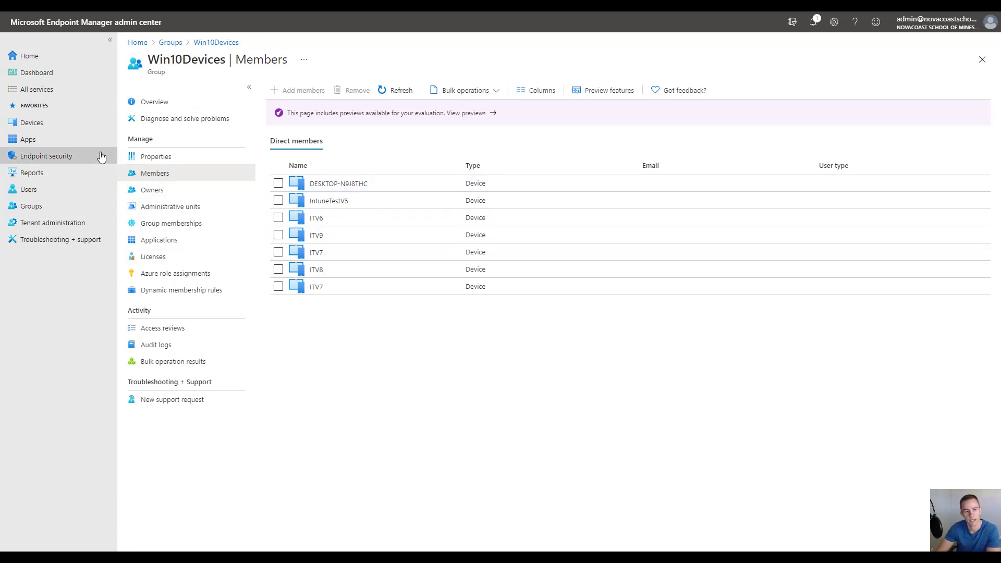
pyautogui.click(76, 132)
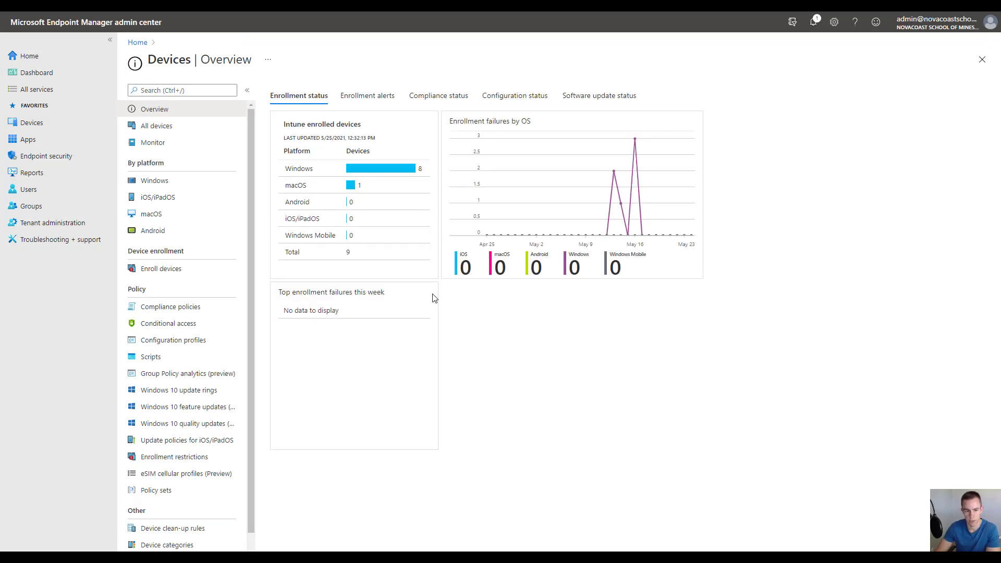
# - Add a new Windows PowerShell script named DattoAgent and continue to script settings
pyautogui.click(206, 185)
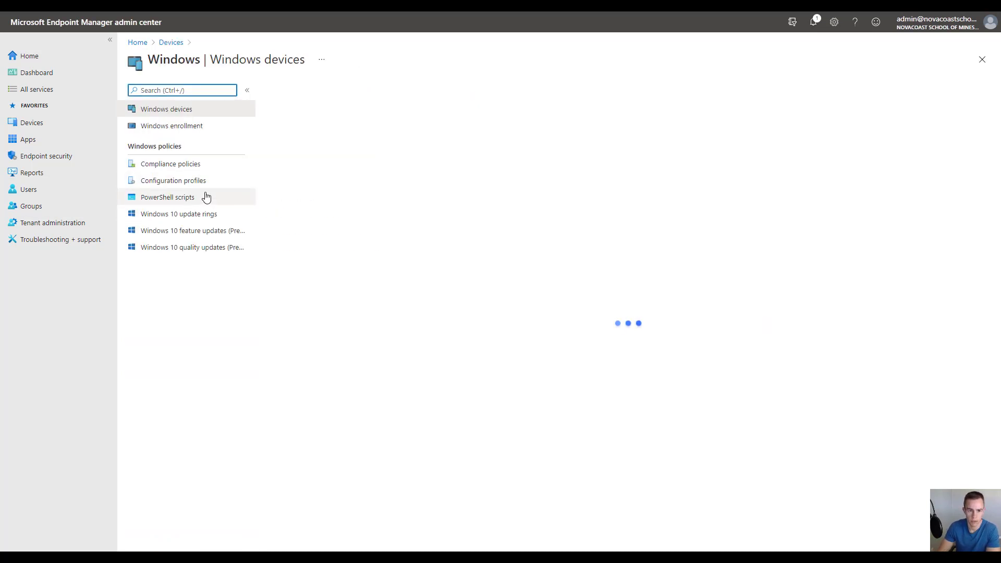
pyautogui.click(208, 198)
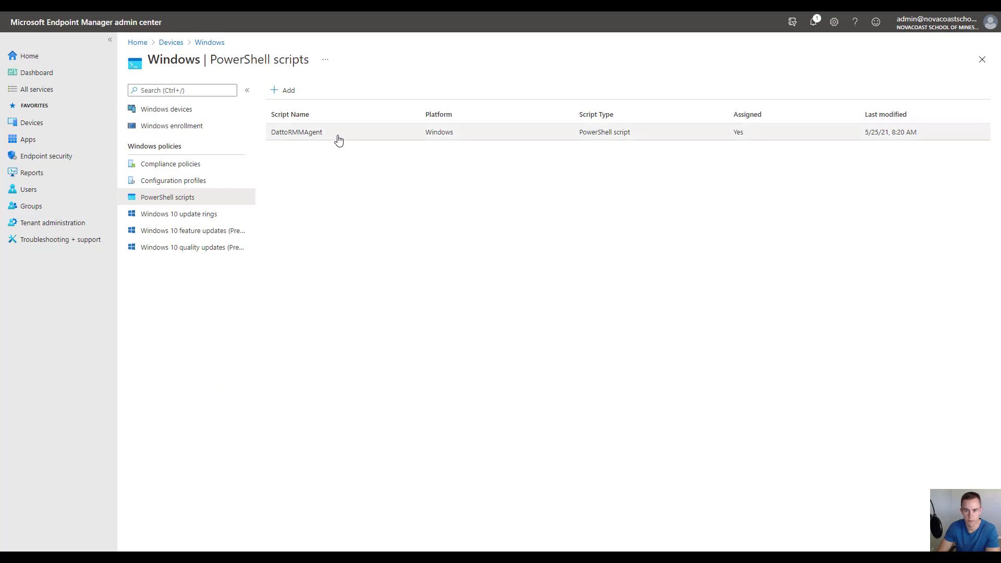
pyautogui.click(286, 93)
pyautogui.click(300, 121)
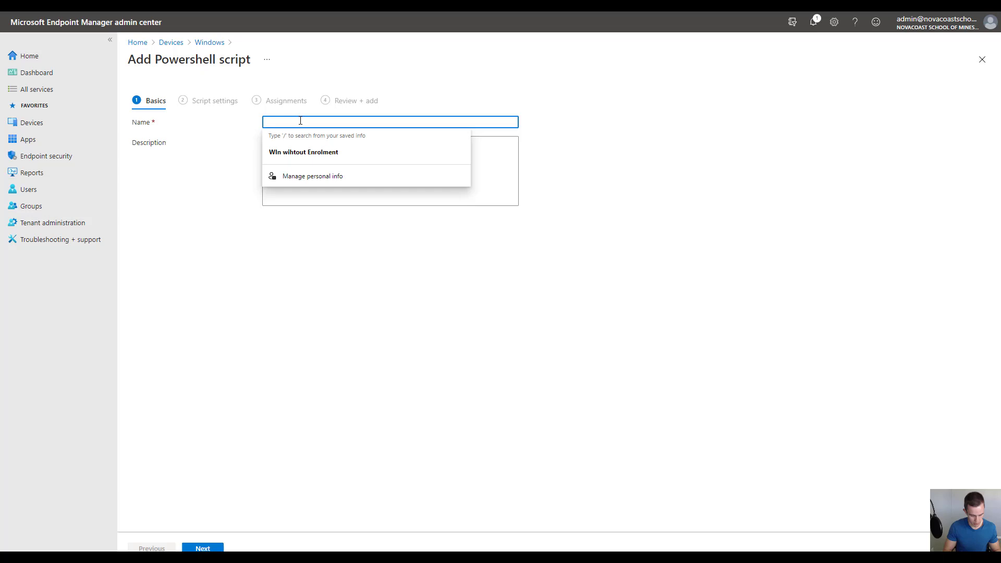
pyautogui.write('DattoAgent')
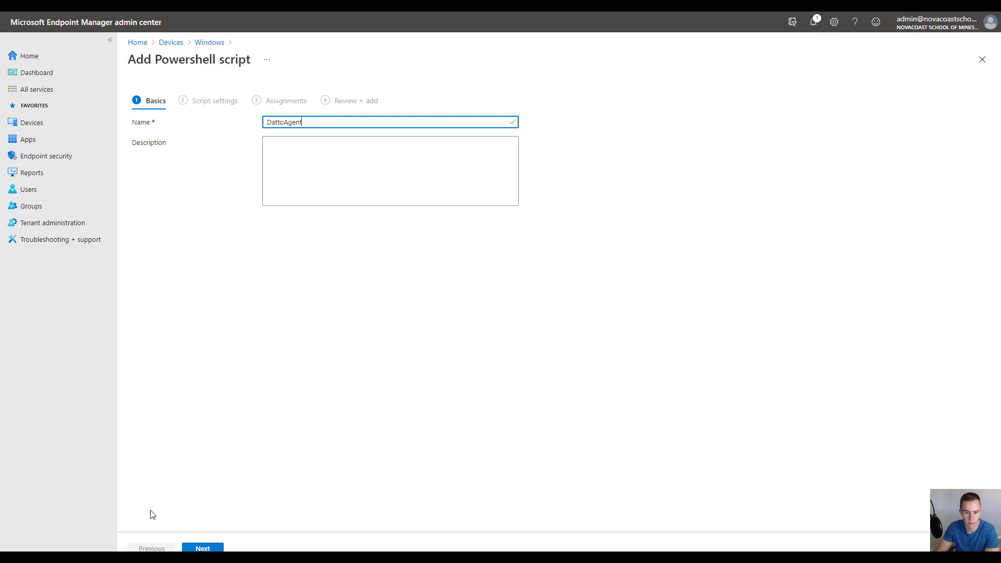
pyautogui.click(203, 548)
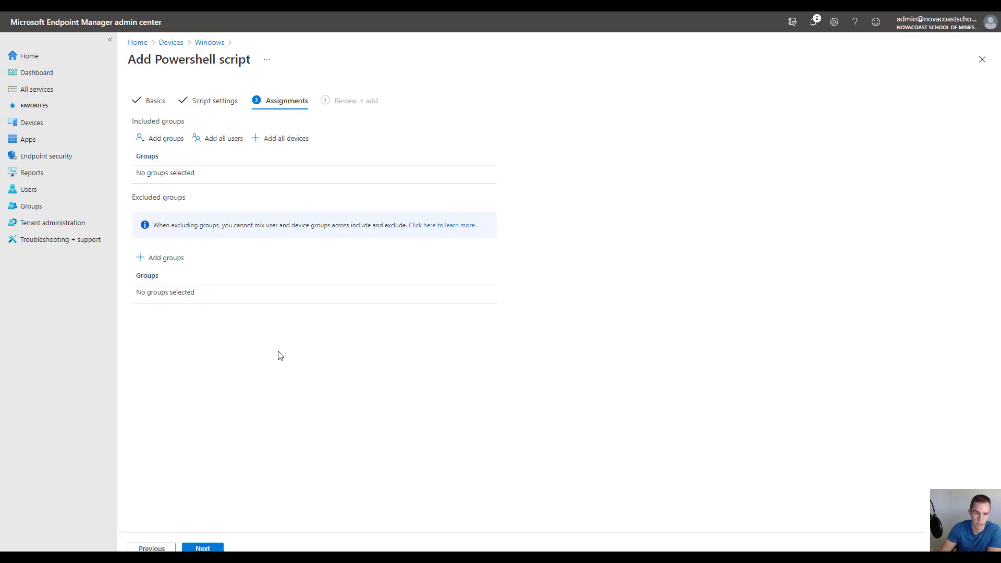
# - Include the Win10Devicesv2 group in the assignment and advance to Review + add
pyautogui.click(166, 138)
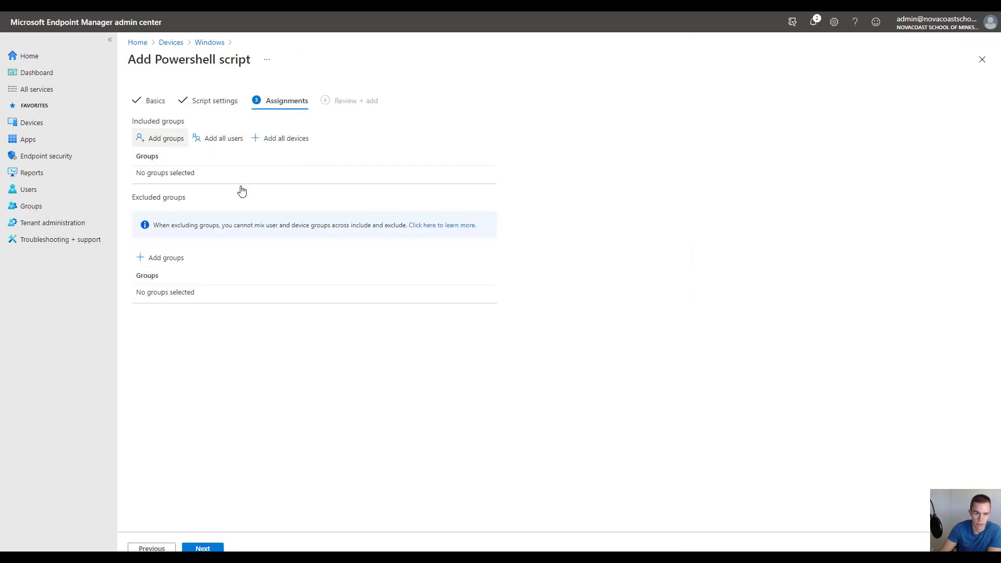
pyautogui.scroll(-3, 844, 244)
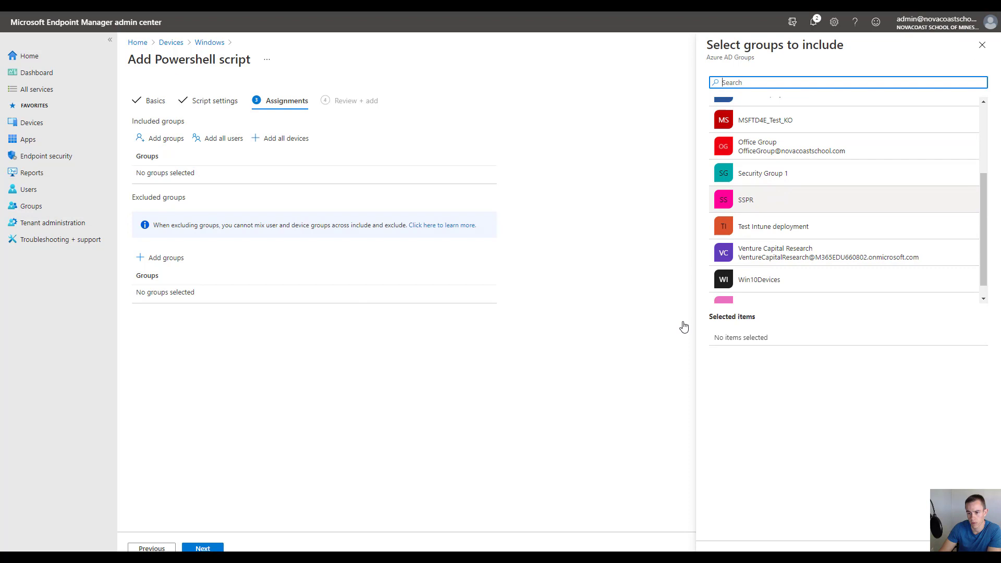
pyautogui.click(836, 290)
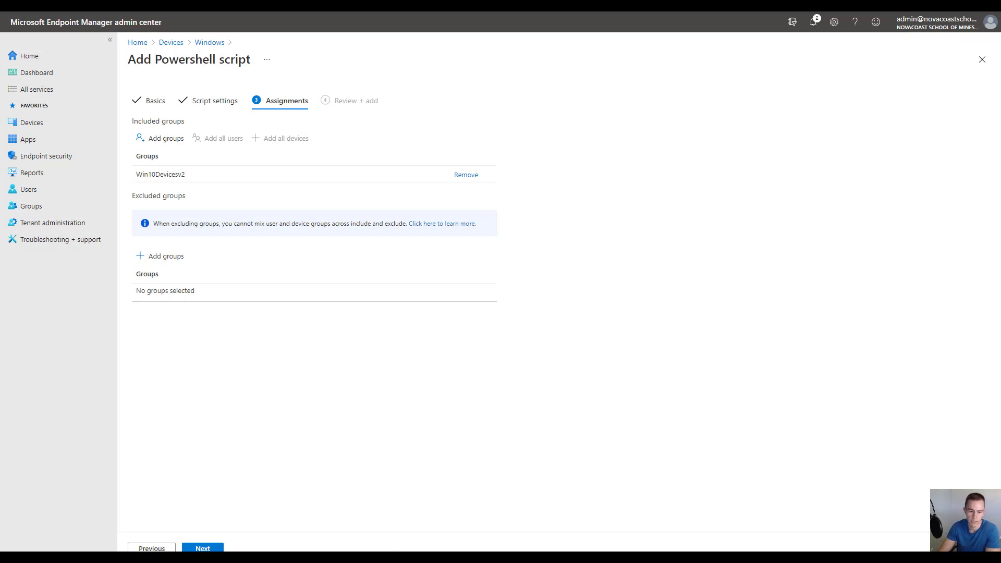
pyautogui.click(203, 549)
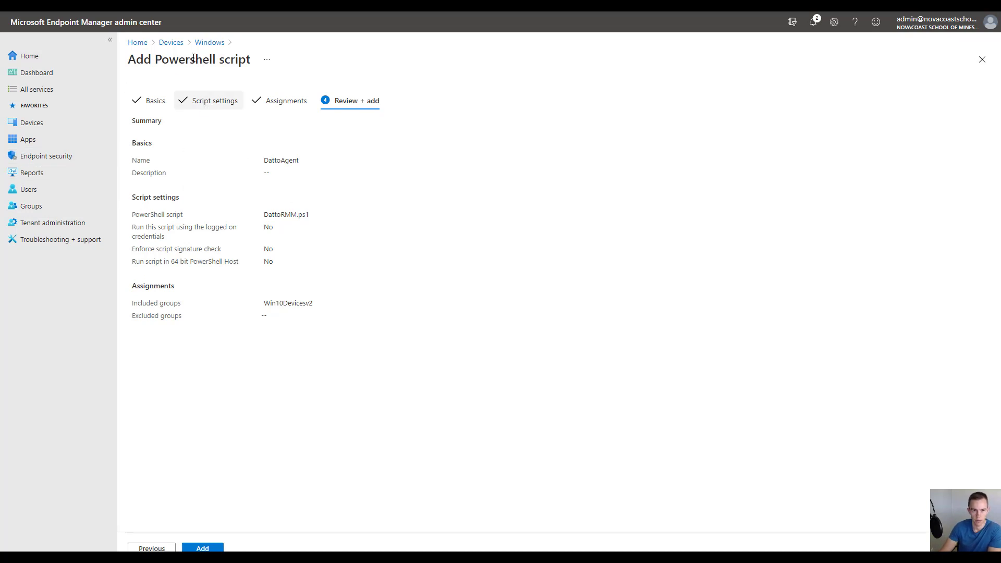
# - Leave the wizard and go back to the Windows PowerShell scripts list
pyautogui.click(171, 43)
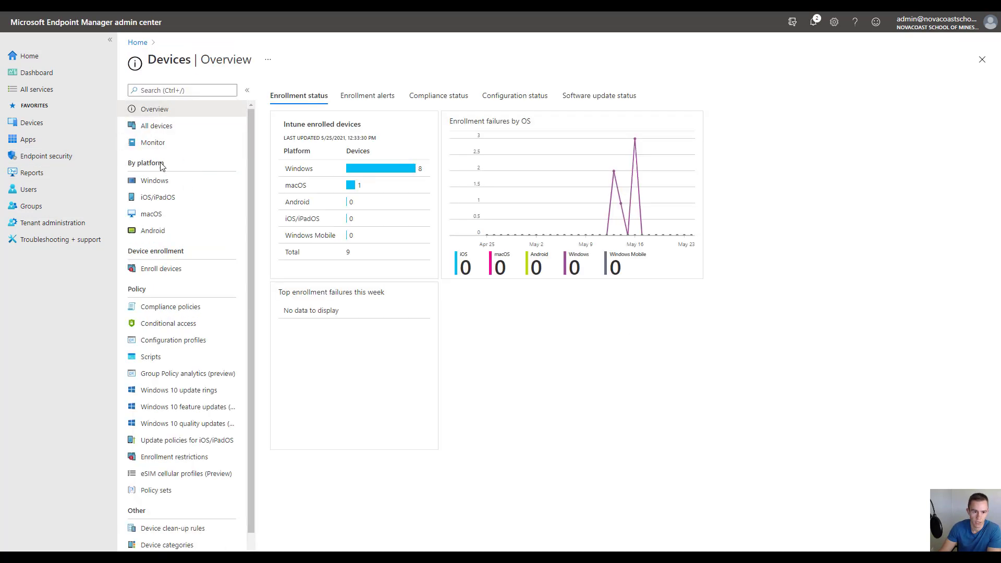
pyautogui.click(156, 180)
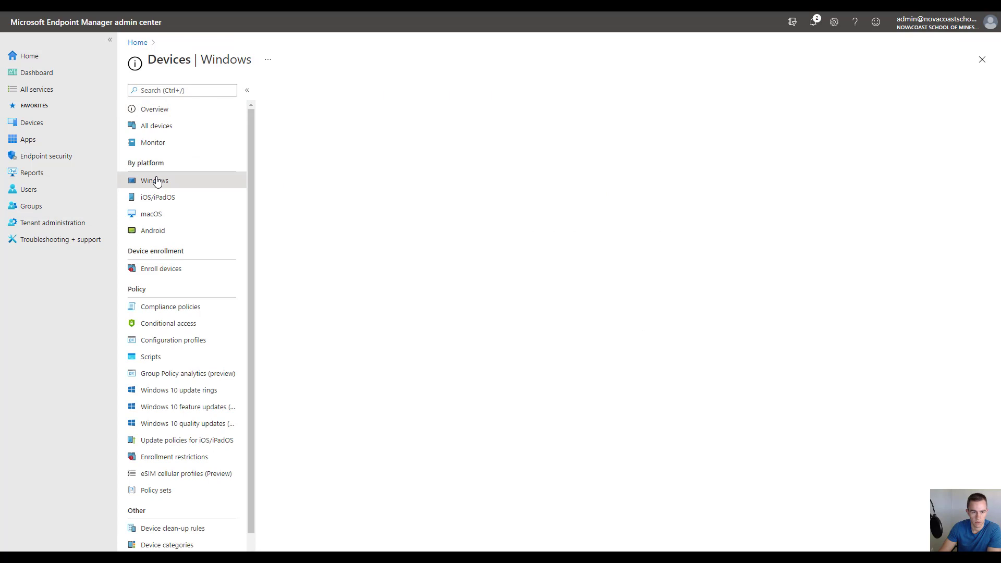
pyautogui.click(177, 202)
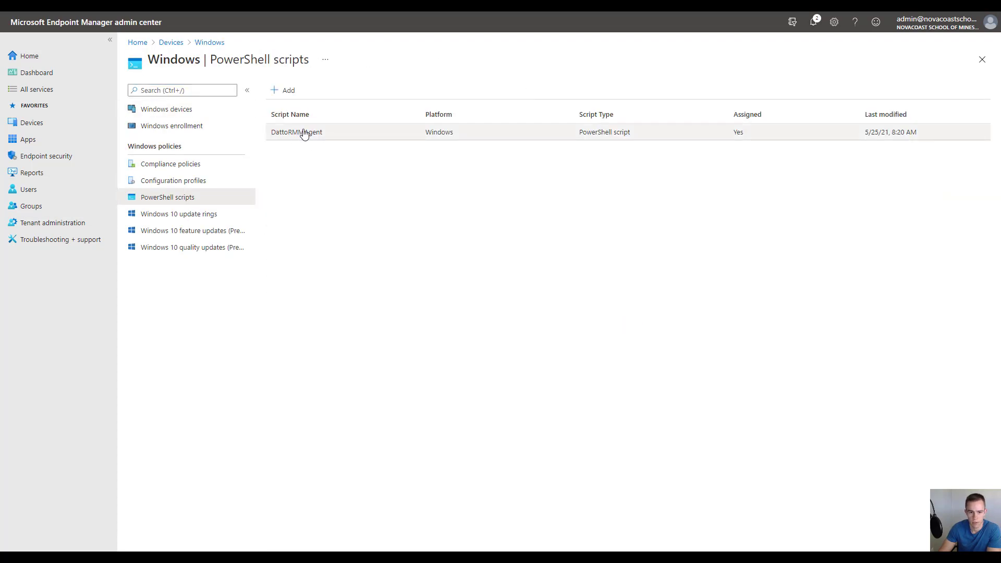
# - Review DattoRMMAgent's device status, user status and properties, ending on its Overview
pyautogui.click(305, 134)
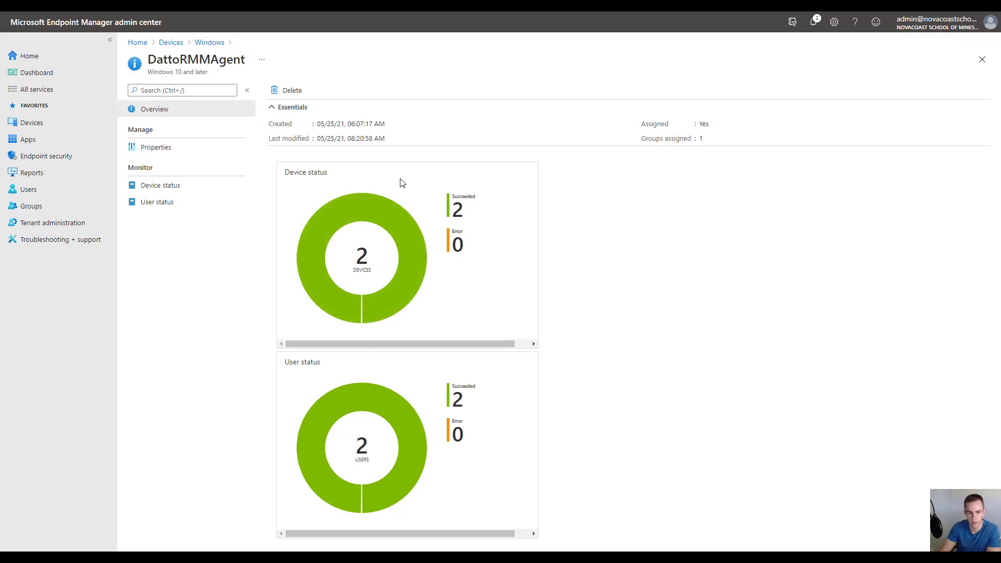
pyautogui.click(215, 191)
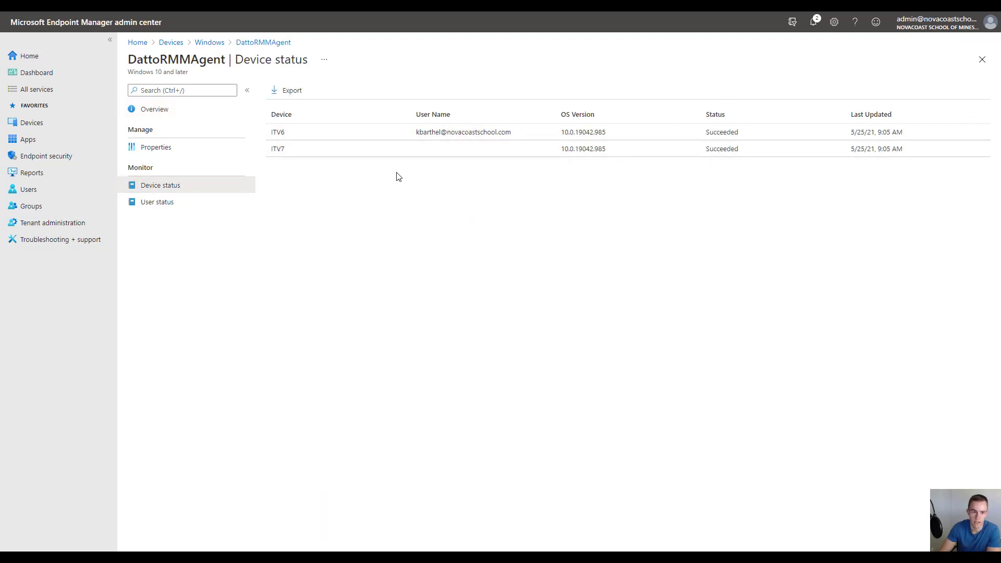
pyautogui.click(157, 202)
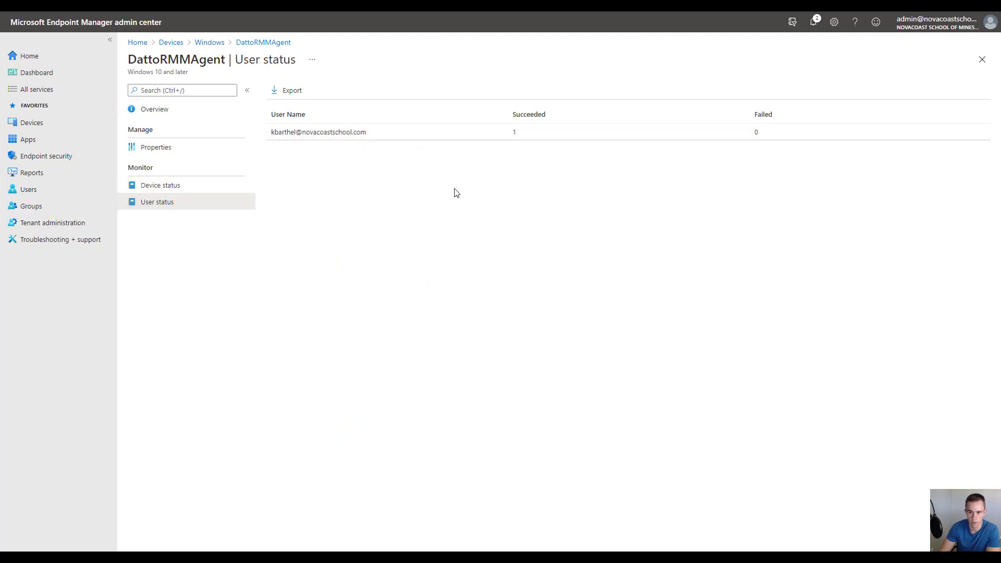
pyautogui.click(194, 188)
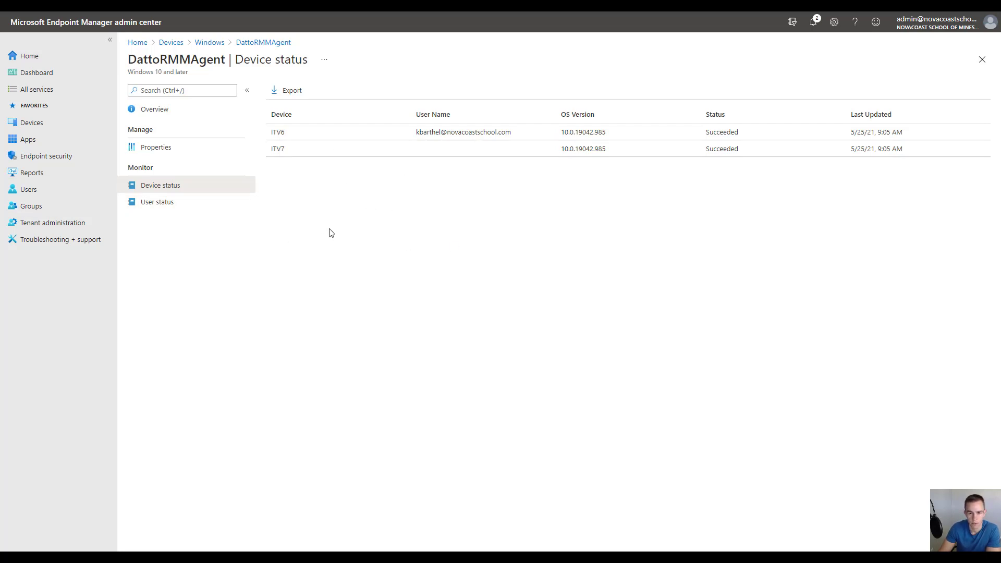
pyautogui.click(179, 149)
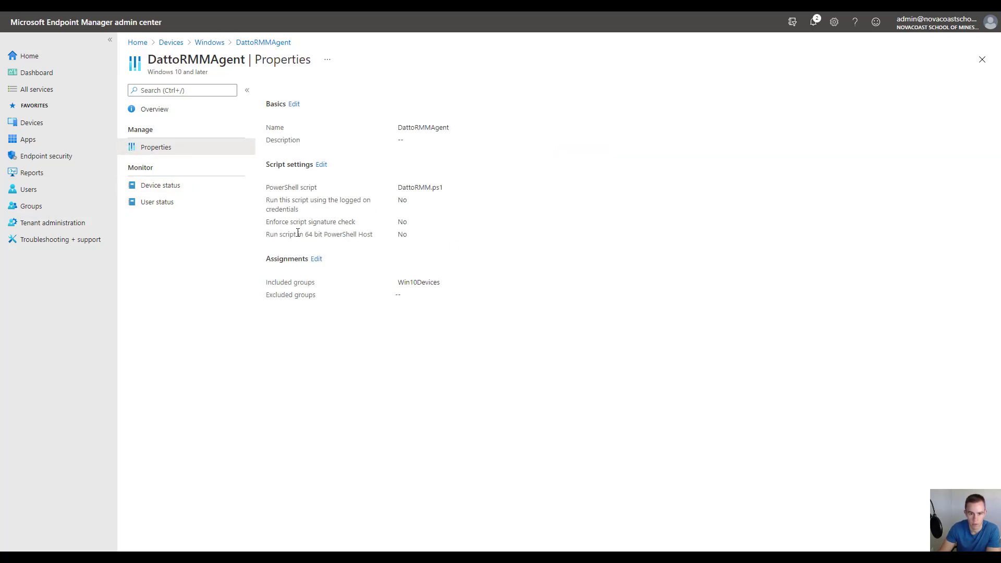
pyautogui.click(181, 112)
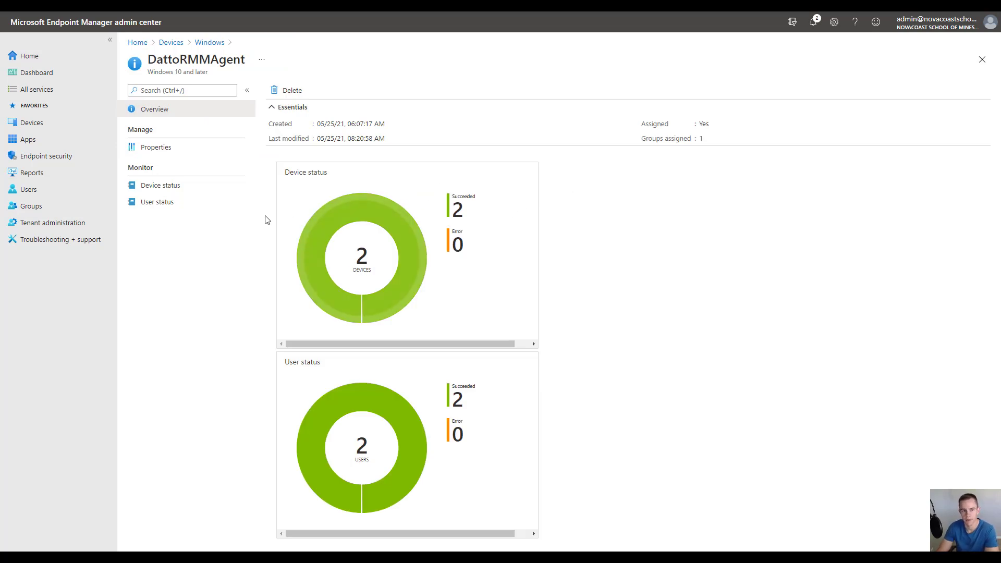
# - Look through the Windows device list and one device's details, then return to the Devices overview
pyautogui.click(73, 124)
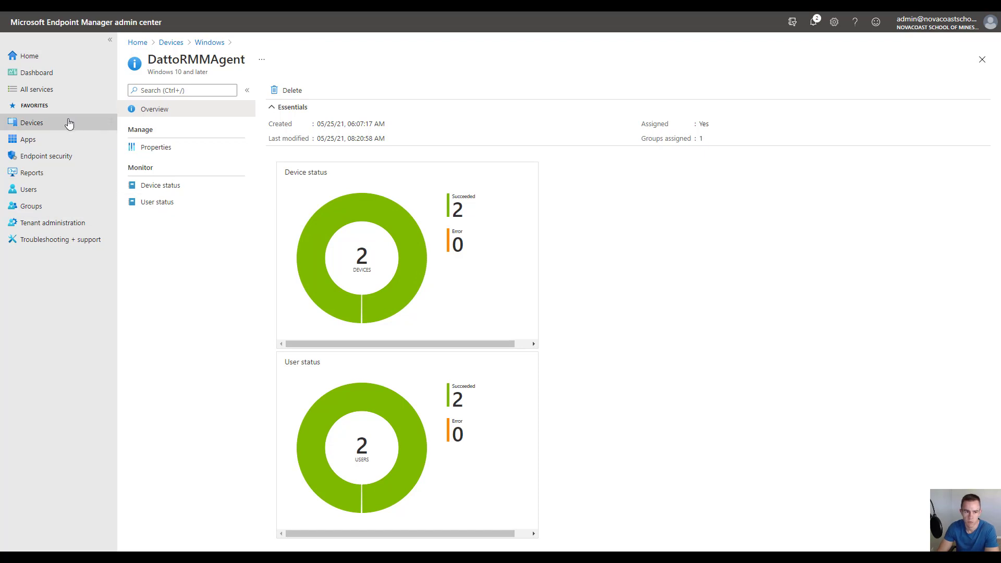
pyautogui.click(200, 184)
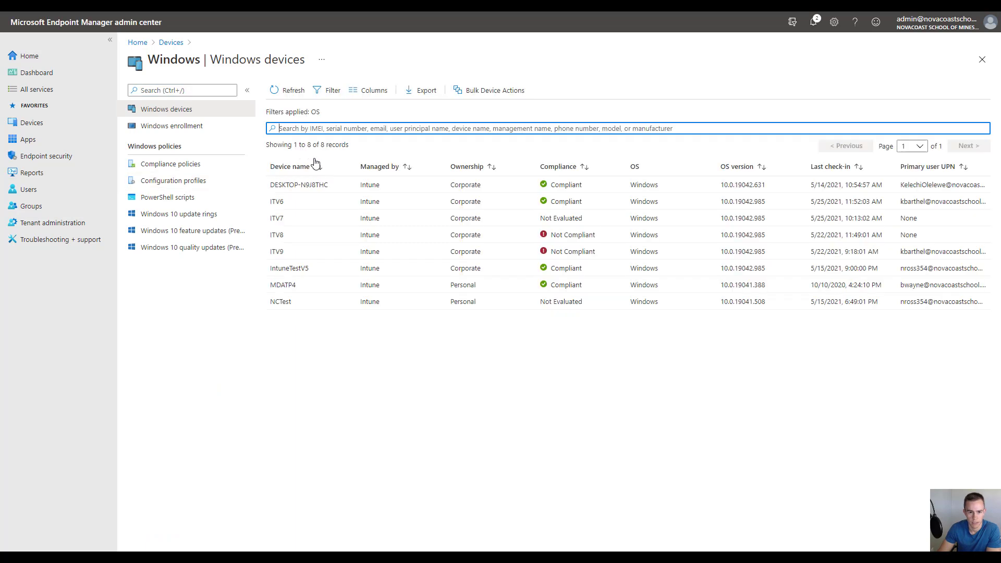
pyautogui.click(285, 203)
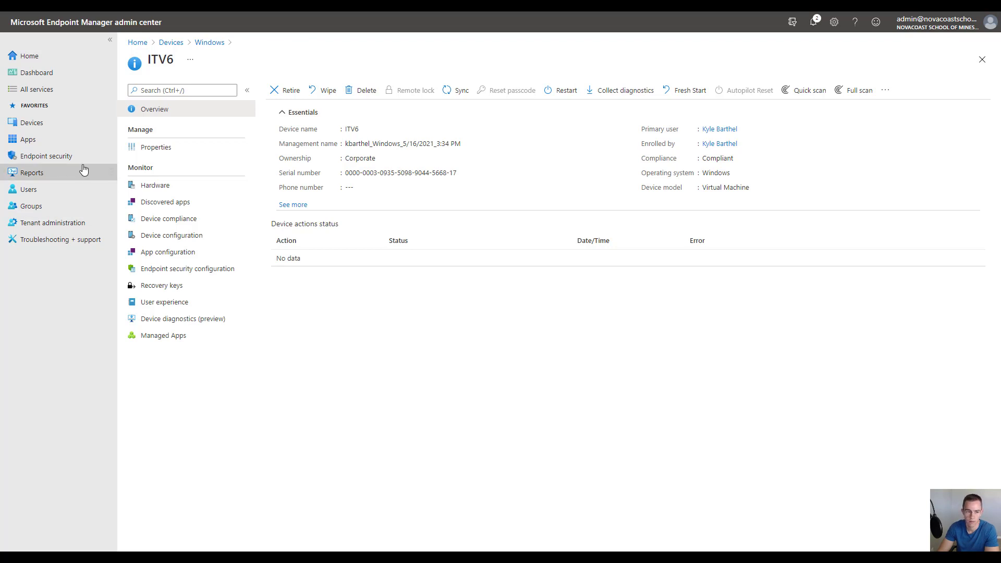
pyautogui.click(31, 124)
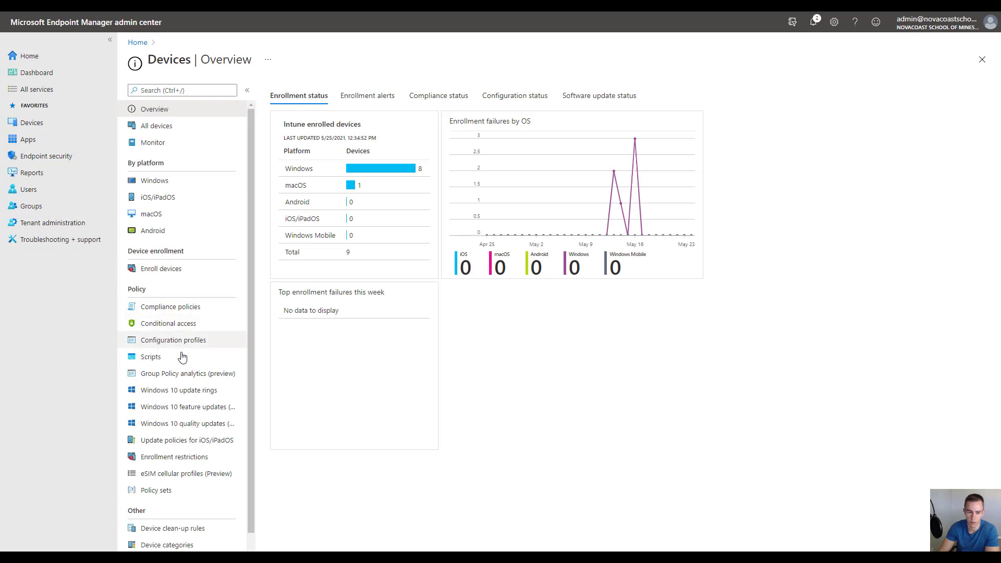
# - Open the DattoRMMAgent Windows PowerShell script and view its per-device run status
pyautogui.click(166, 185)
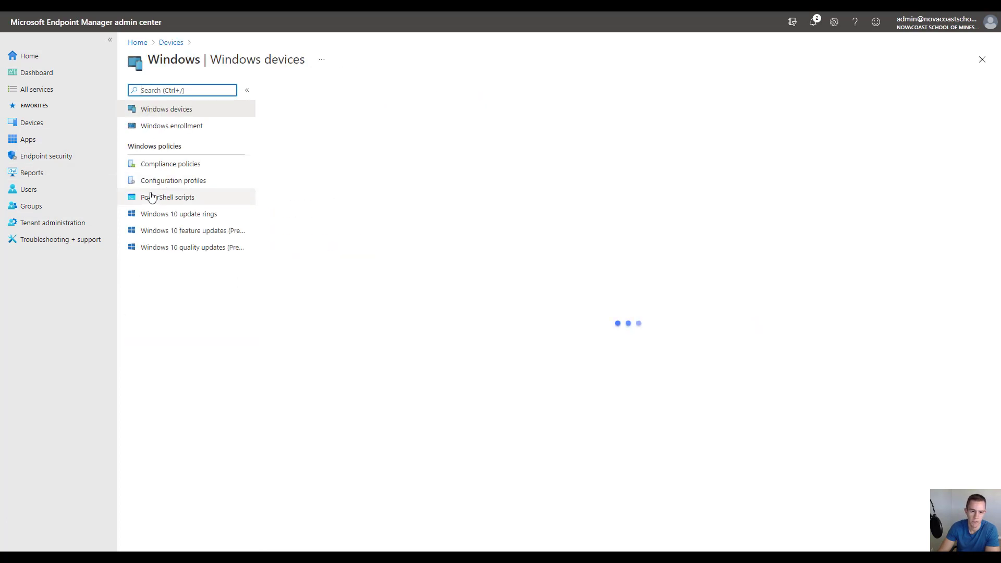
pyautogui.click(186, 197)
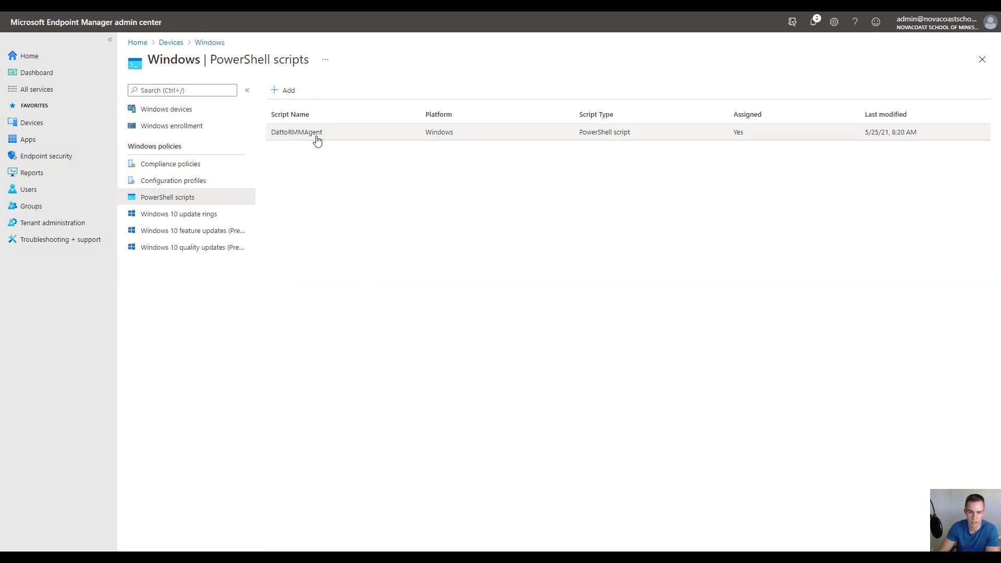
pyautogui.click(314, 138)
pyautogui.click(152, 187)
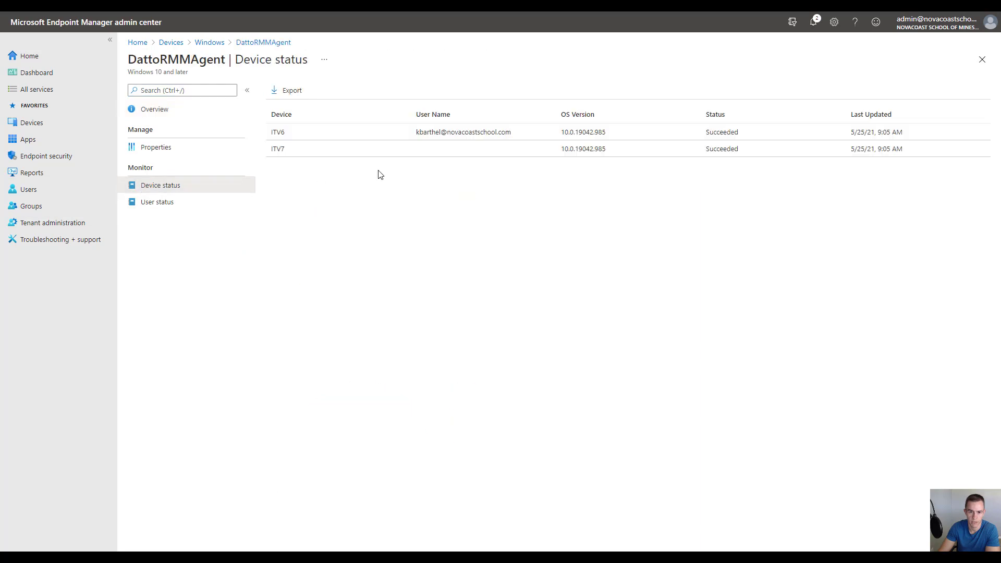
pyautogui.click(395, 138)
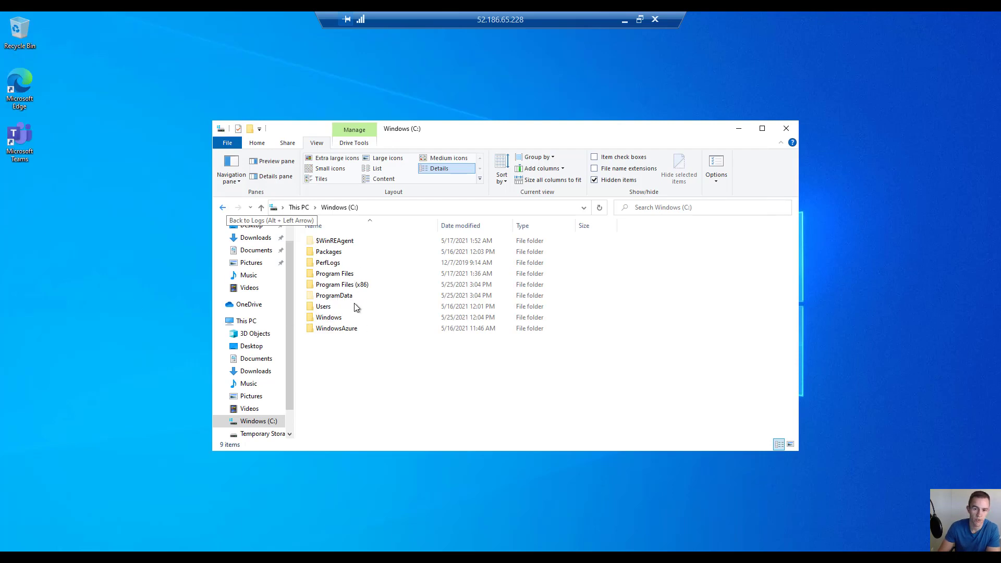
# - Navigate File Explorer into C:\ProgramData\Microsoft\IntuneManagementExtension\Logs
pyautogui.doubleClick(338, 296)
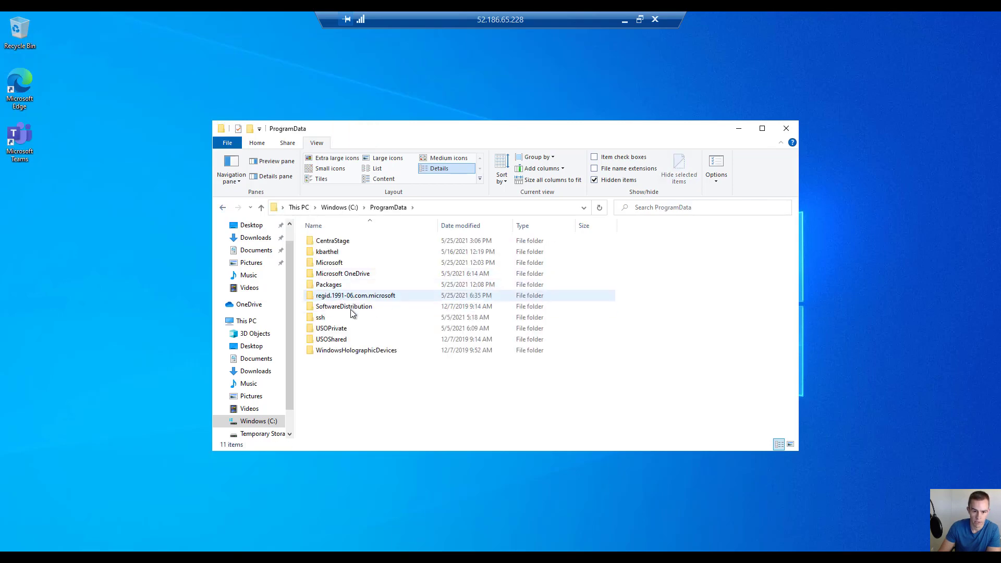
pyautogui.doubleClick(342, 262)
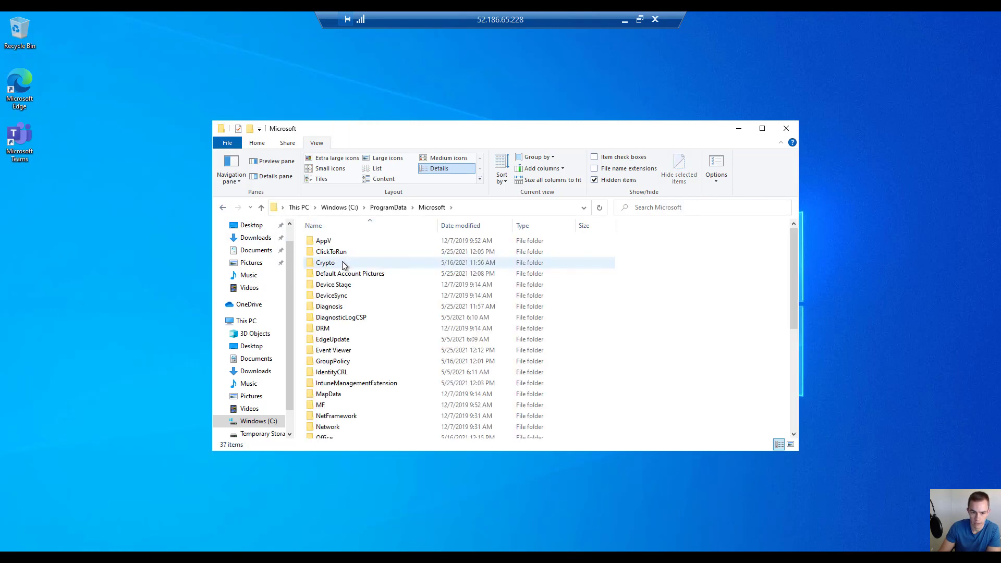
pyautogui.scroll(-2, 402, 320)
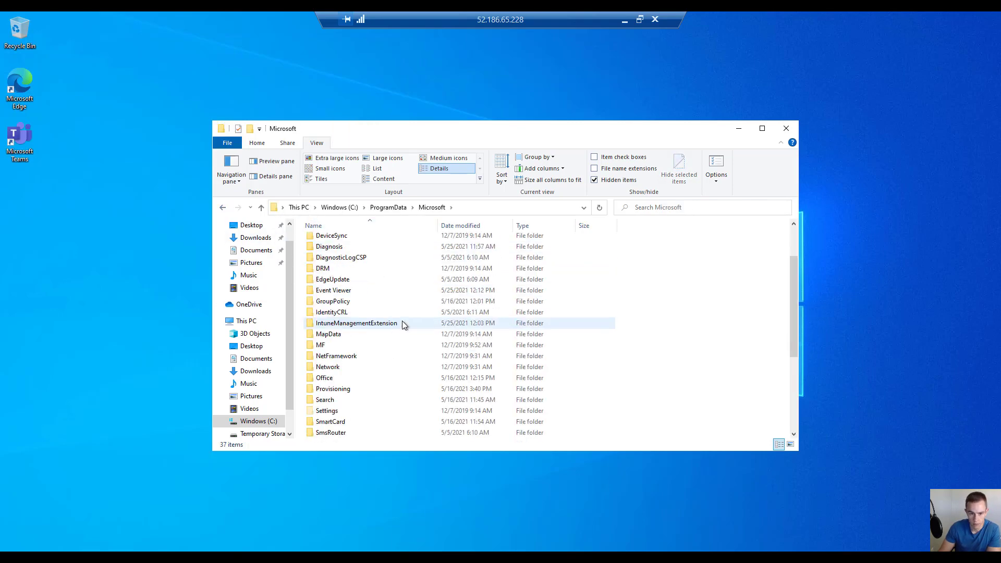
pyautogui.doubleClick(350, 324)
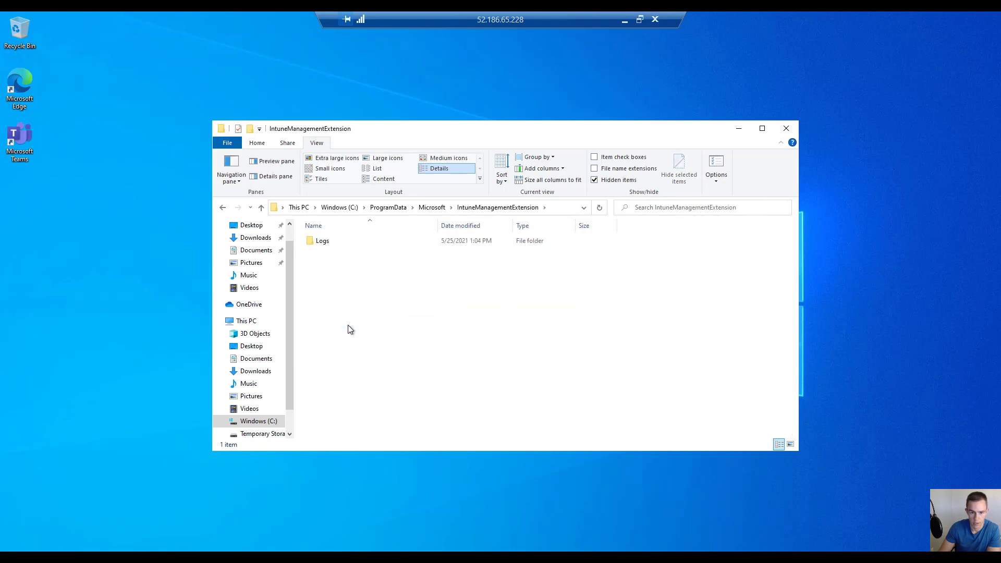
pyautogui.click(322, 243)
pyautogui.doubleClick(322, 243)
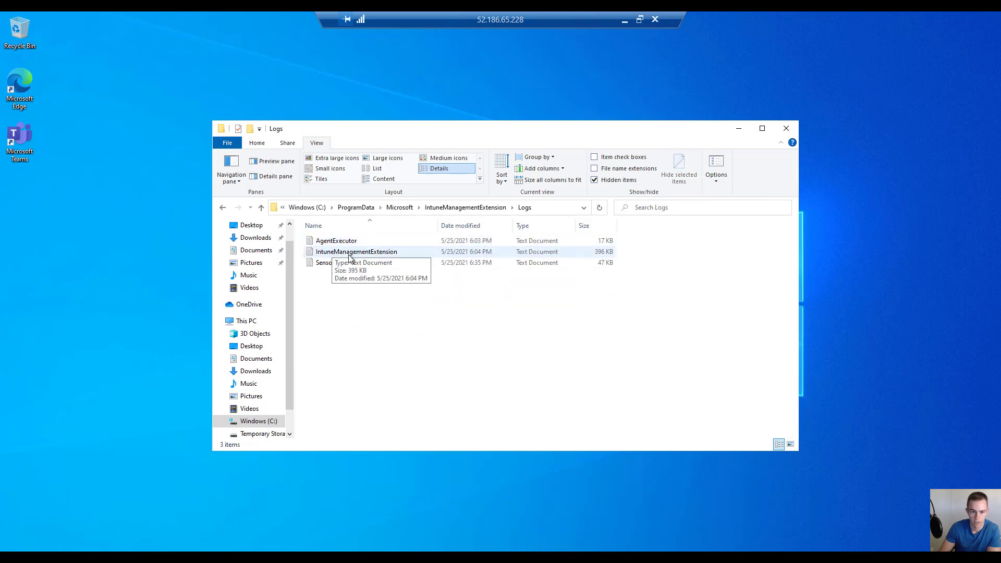
# - Open IntuneManagementExtension.log in Notepad and place the cursor in the log text
pyautogui.doubleClick(365, 253)
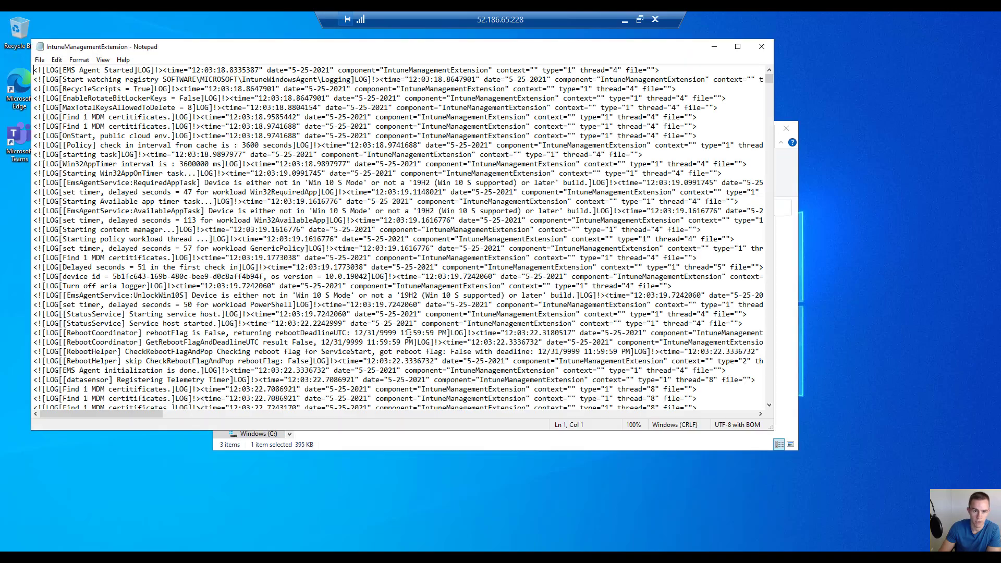
pyautogui.scroll(-20, 431, 295)
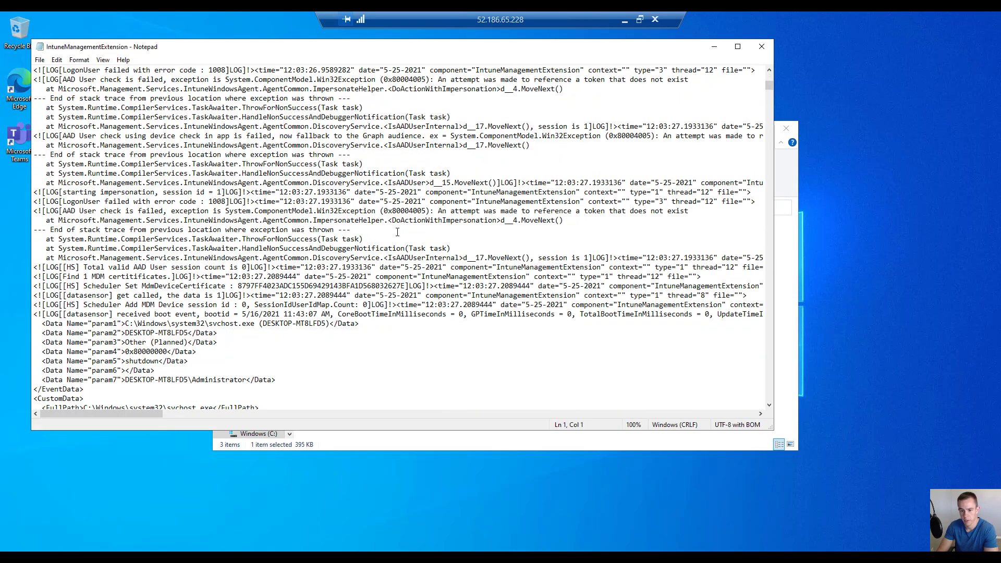
pyautogui.scroll(4, 379, 225)
pyautogui.click(403, 248)
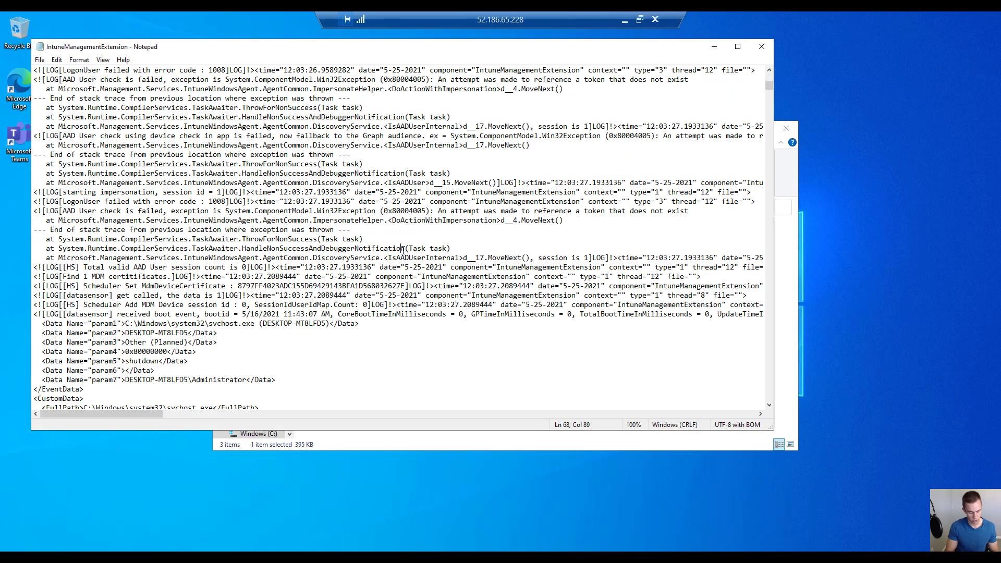
# - Search the log for 'datto' through successive matches down to the script's result lines
pyautogui.hotkey('ctrl', 'f')
pyautogui.write('datto')
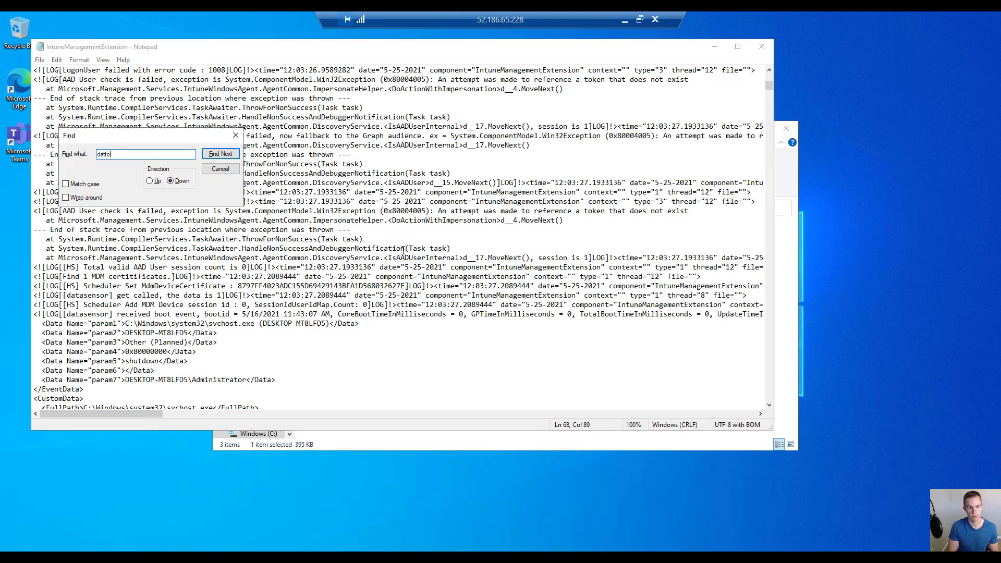
pyautogui.press('Return')
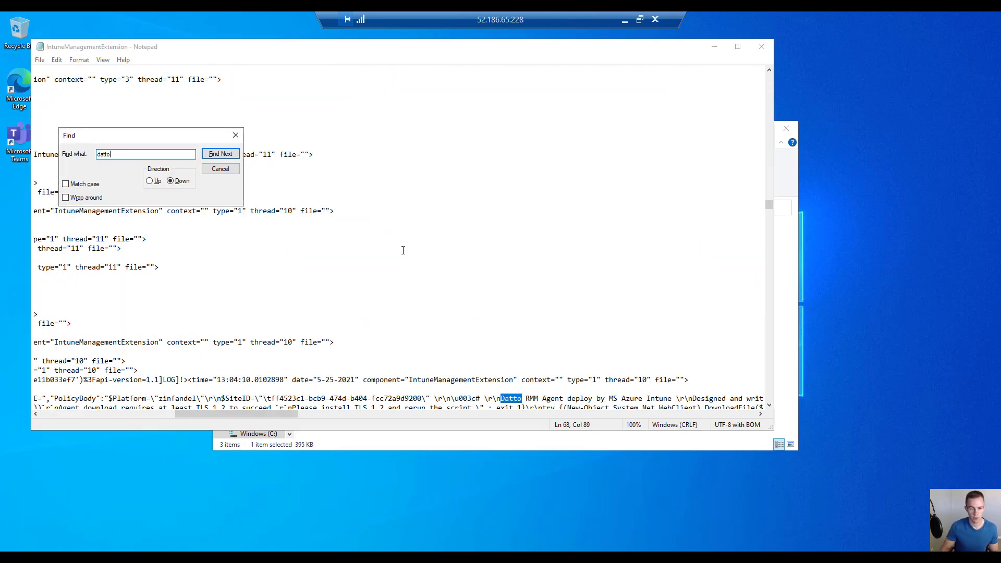
pyautogui.press('Return')
pyautogui.scroll(-4, 438, 320)
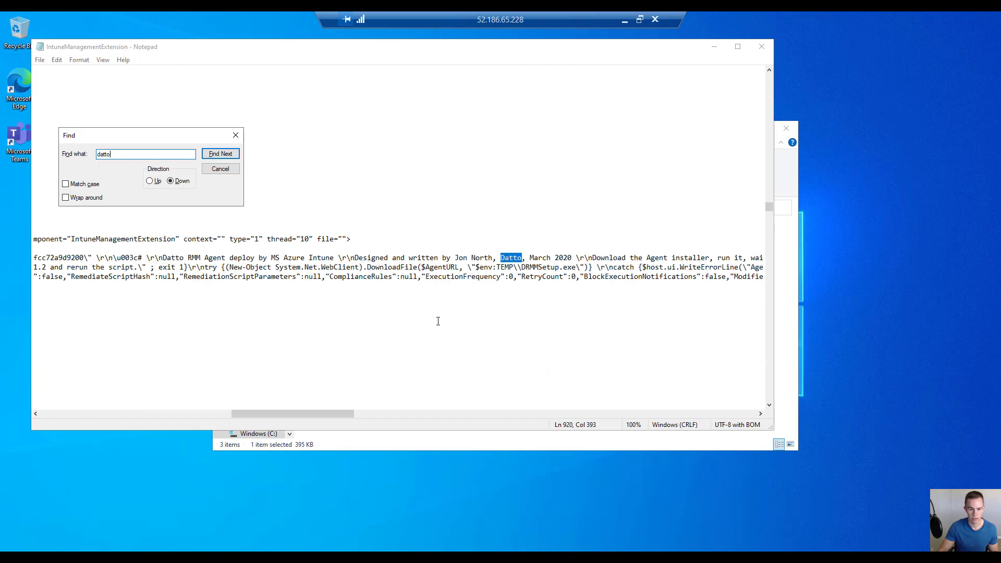
pyautogui.press('Return')
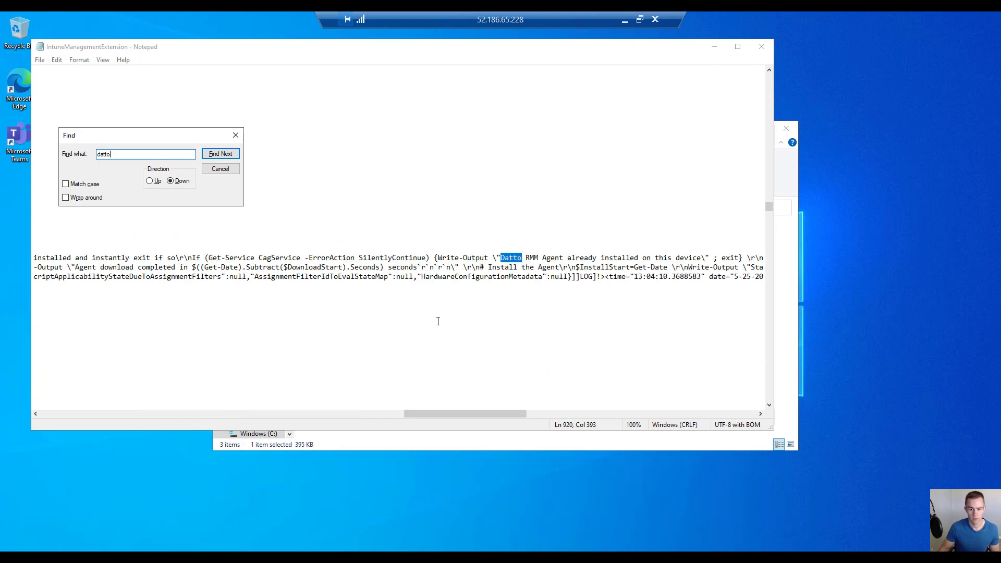
pyautogui.moveTo(447, 257); pyautogui.dragTo(595, 257)
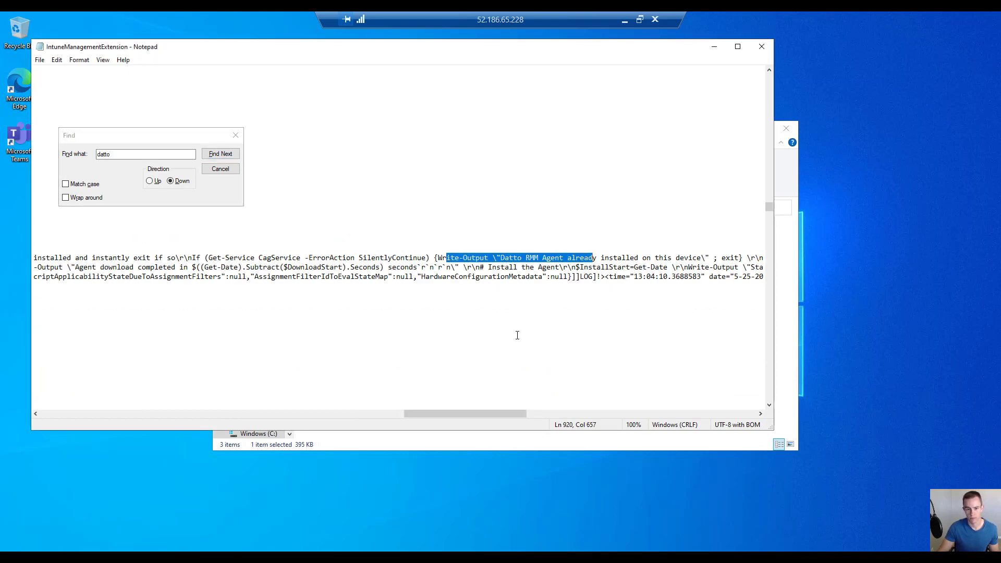
pyautogui.click(140, 175)
pyautogui.press('Return')
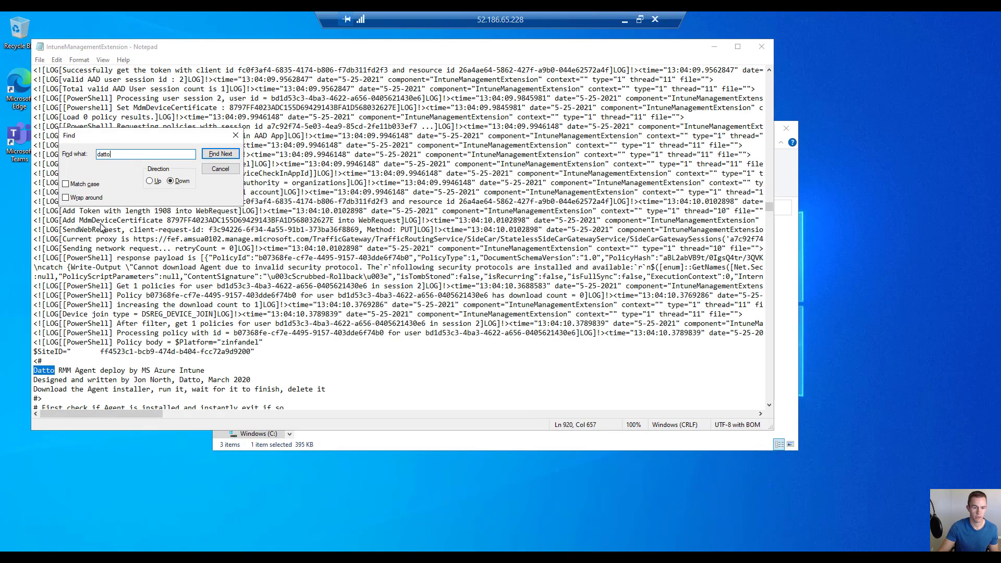
pyautogui.scroll(-7, 277, 193)
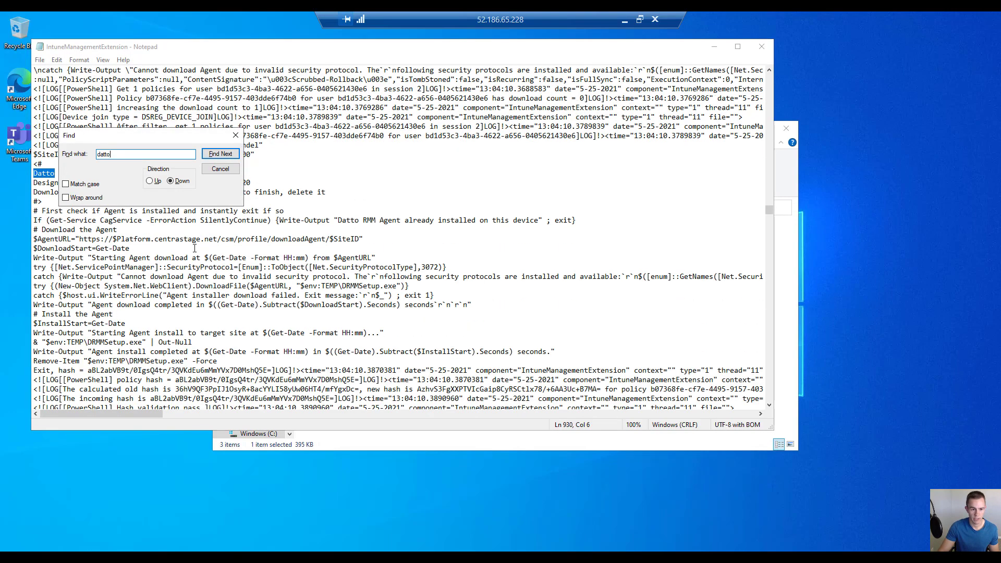
pyautogui.scroll(-2, 184, 301)
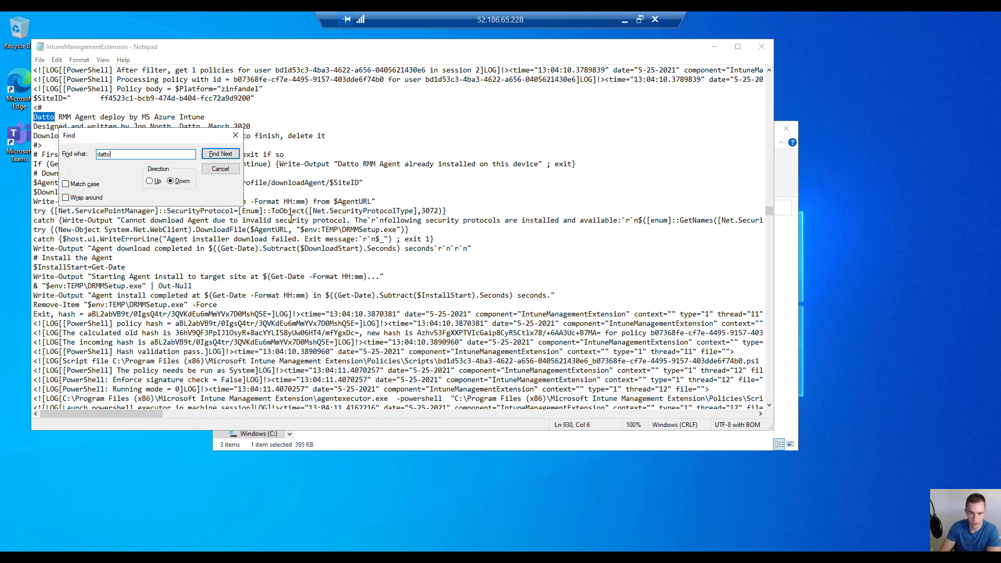
pyautogui.scroll(-7, 297, 245)
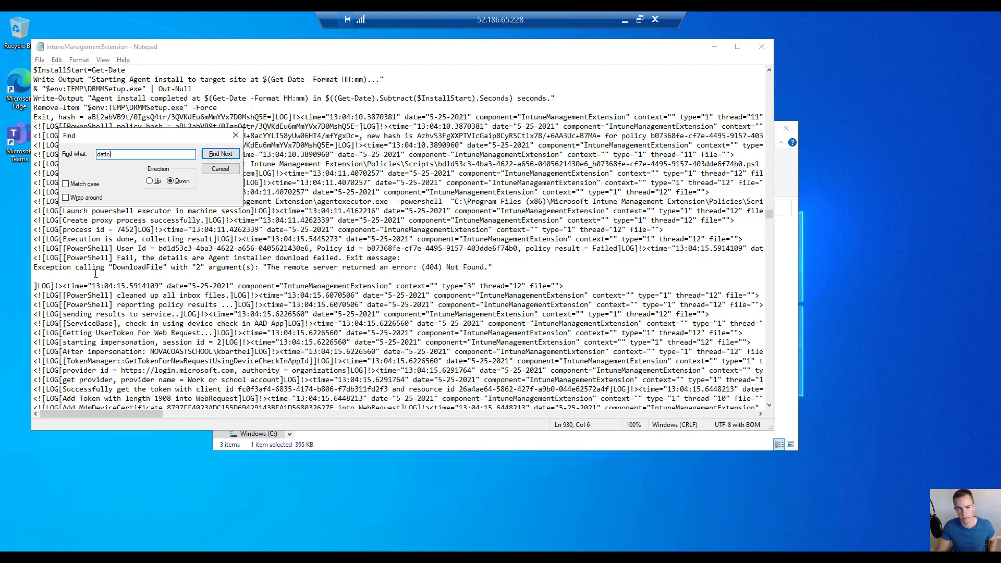
# - Highlight the 'Exception calling "DownloadFile"' (404) Not Found line and close the search
pyautogui.moveTo(129, 273); pyautogui.dragTo(496, 262)
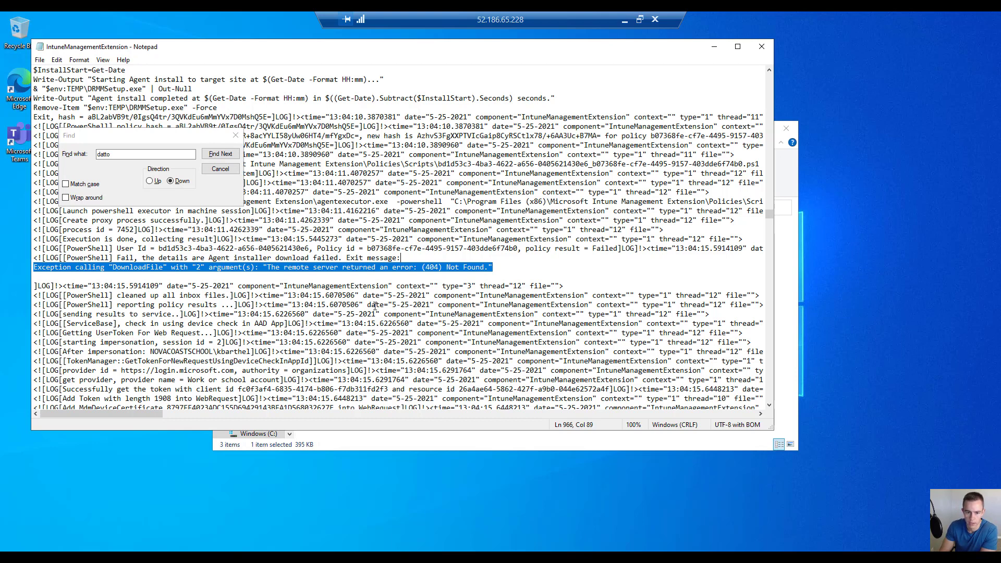
pyautogui.click(220, 169)
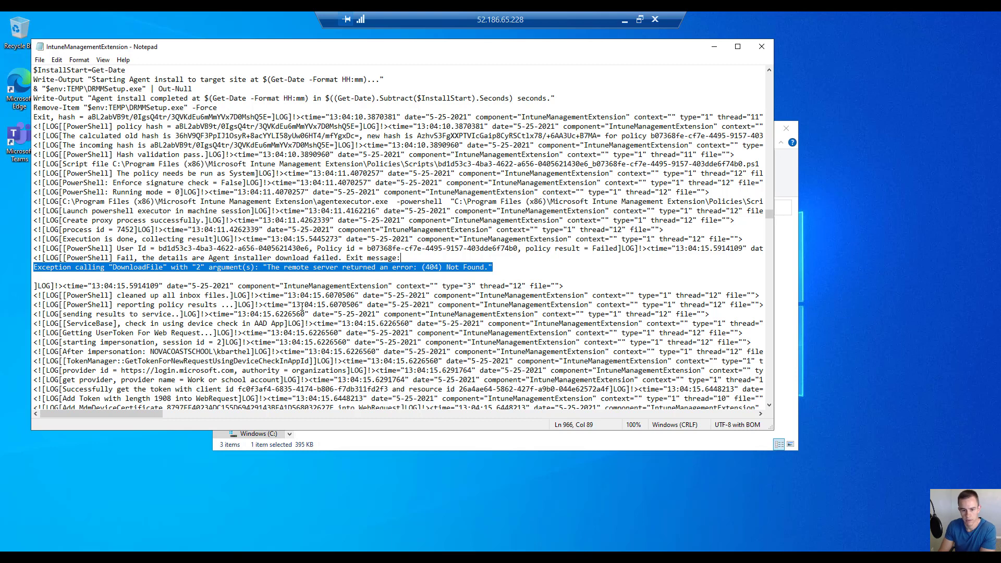